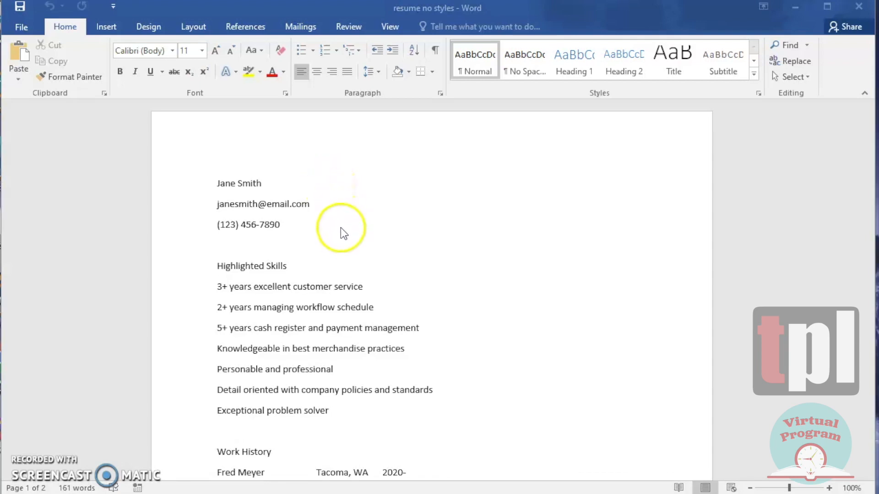
Step: Read through the whole unformatted resume, from the contact details through Work History and Education, and return to the beginning
scroll(382, 281, down, 1)
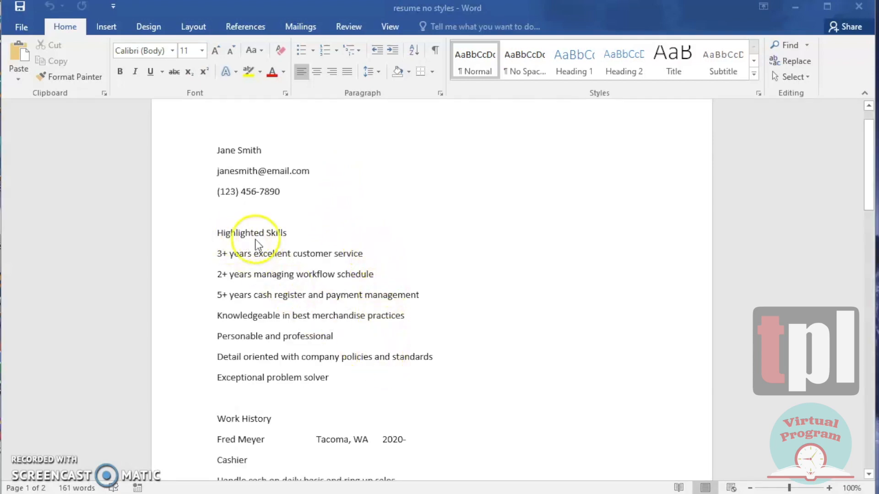
scroll(397, 305, down, 4)
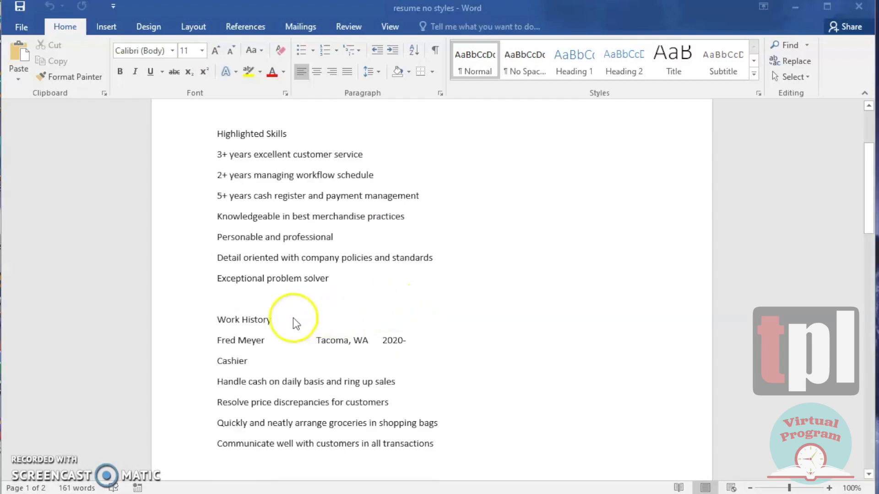
scroll(348, 321, down, 3)
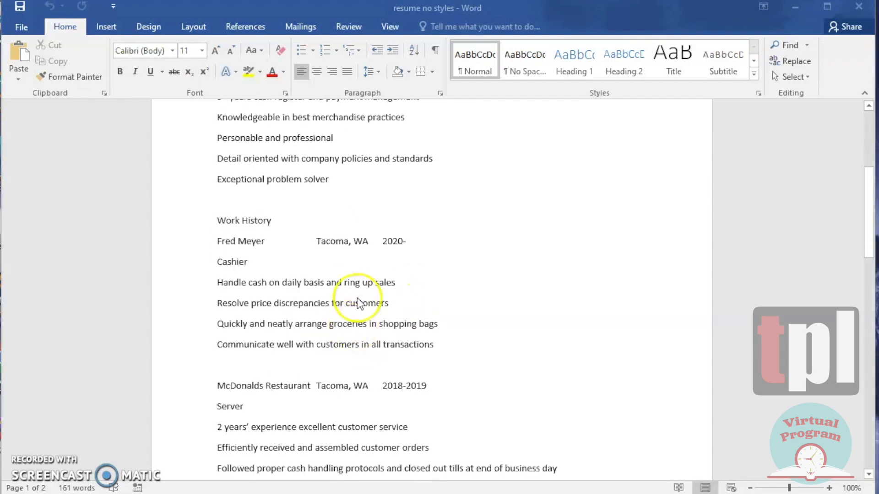
scroll(366, 306, down, 3)
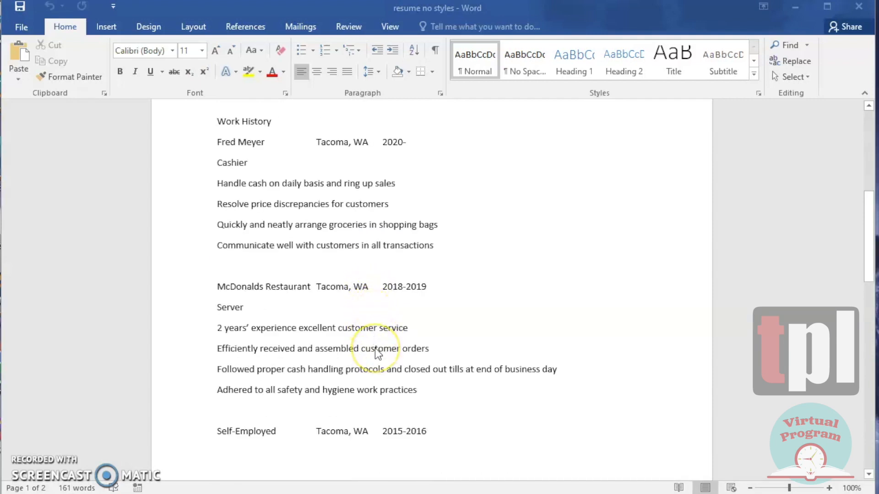
scroll(376, 352, down, 3)
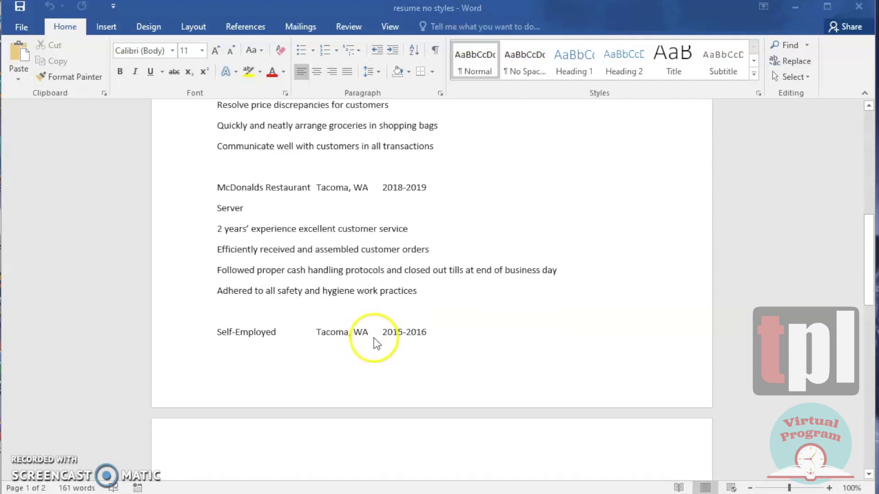
scroll(374, 338, down, 4)
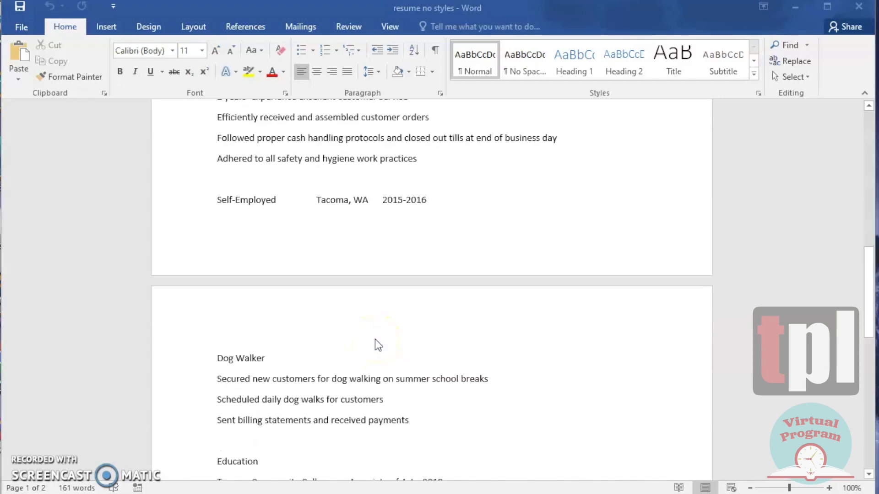
scroll(375, 340, down, 4)
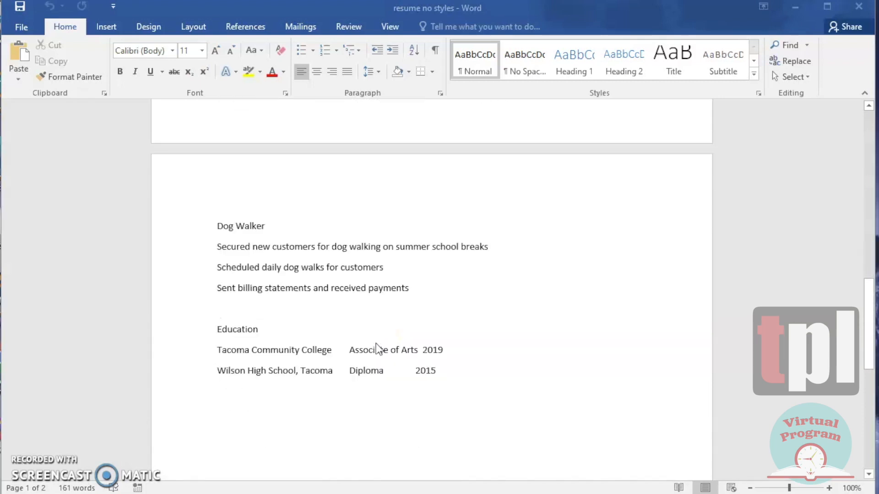
click(387, 313)
scroll(391, 315, down, 3)
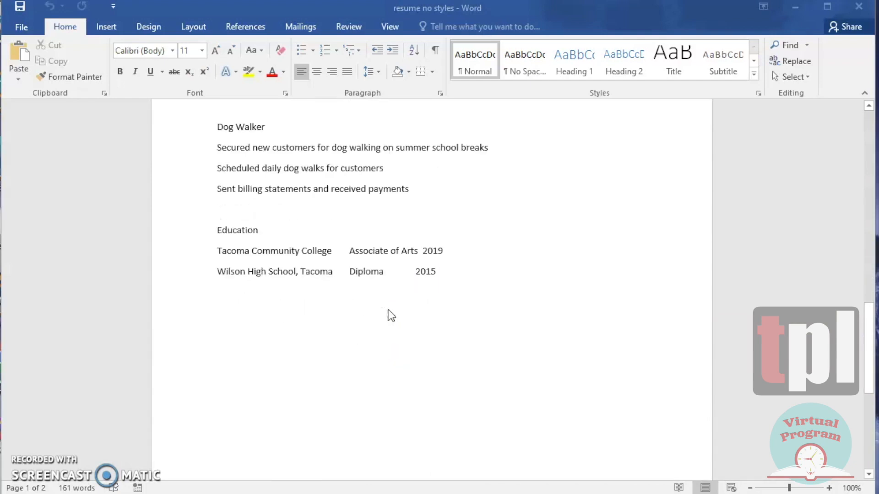
scroll(390, 315, down, 4)
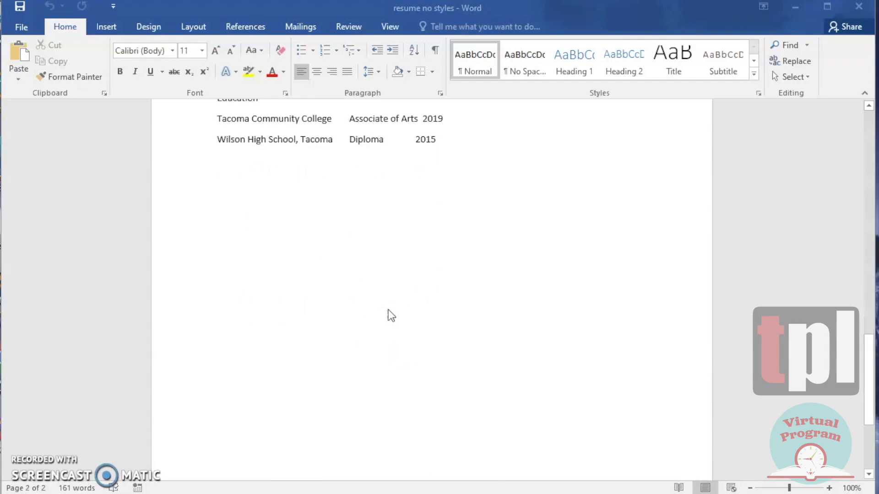
scroll(390, 315, down, 3)
scroll(391, 315, down, 2)
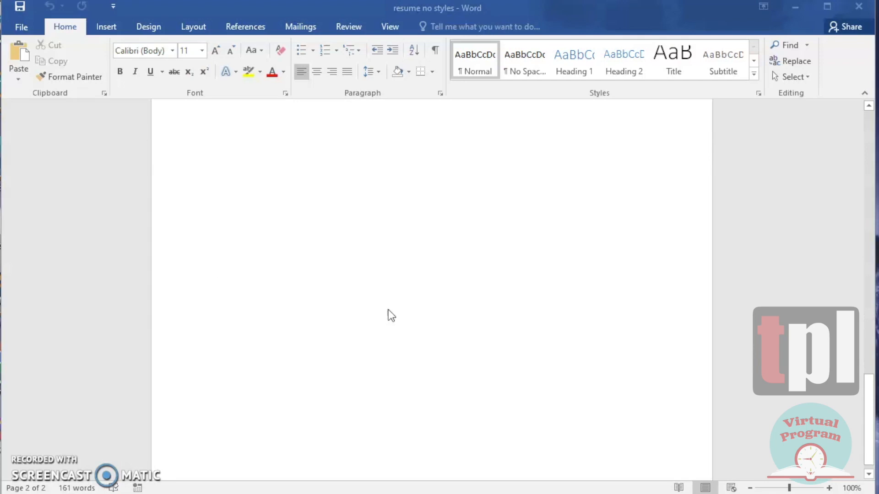
scroll(391, 315, up, 8)
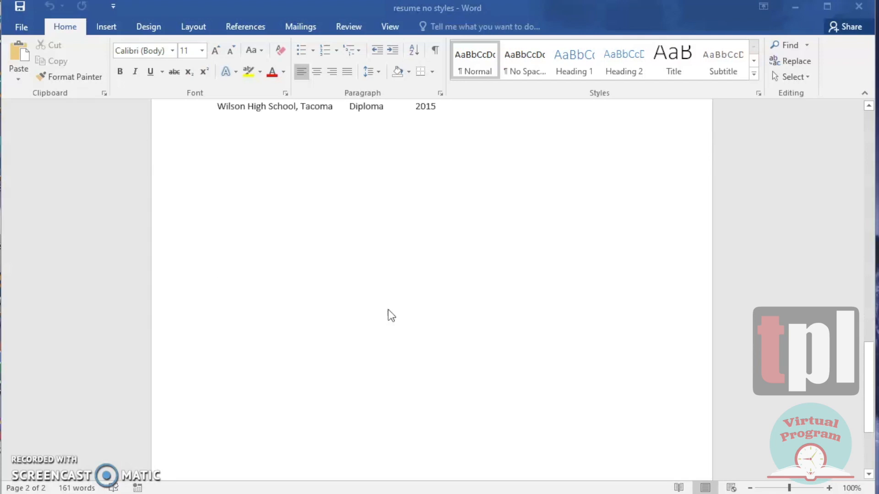
scroll(385, 309, up, 3)
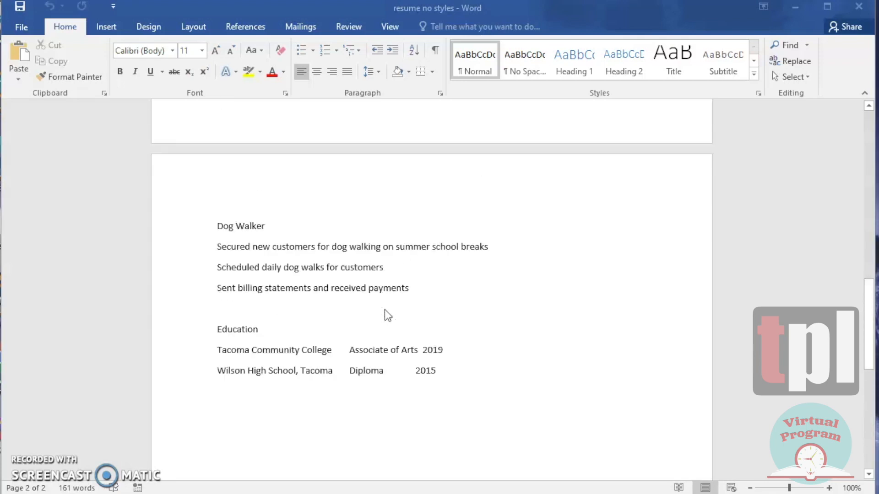
scroll(385, 314, up, 3)
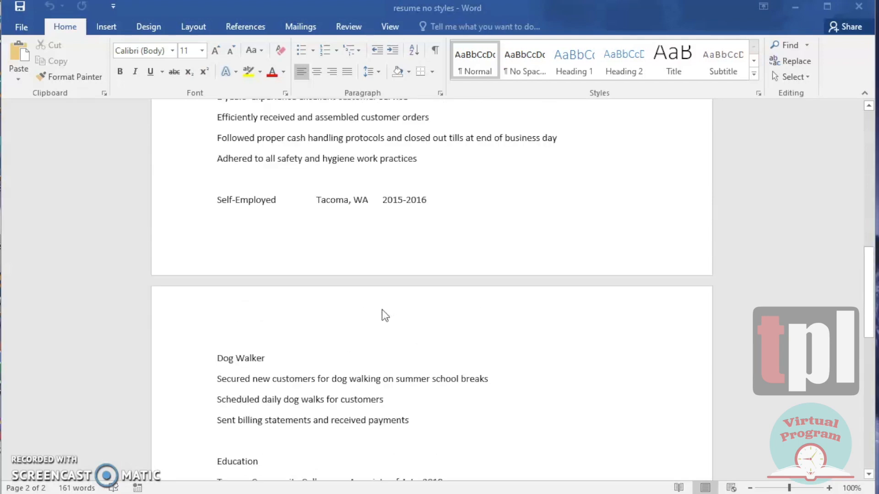
scroll(381, 309, up, 6)
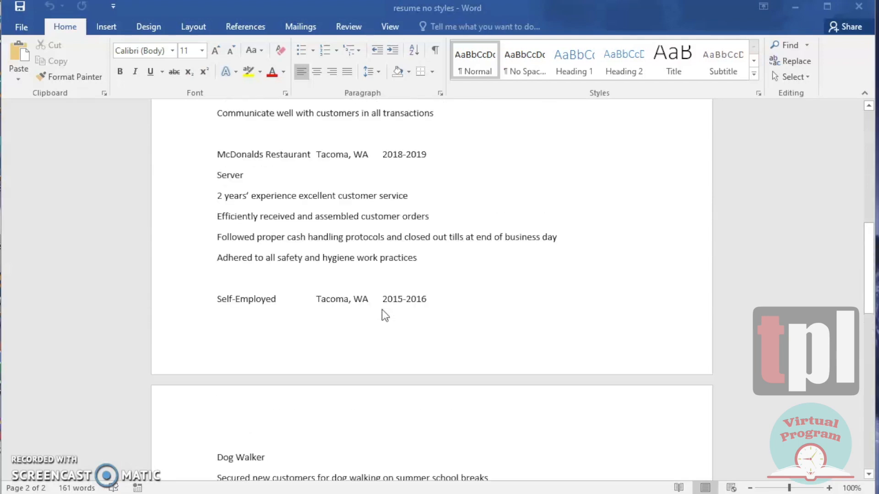
scroll(382, 309, up, 6)
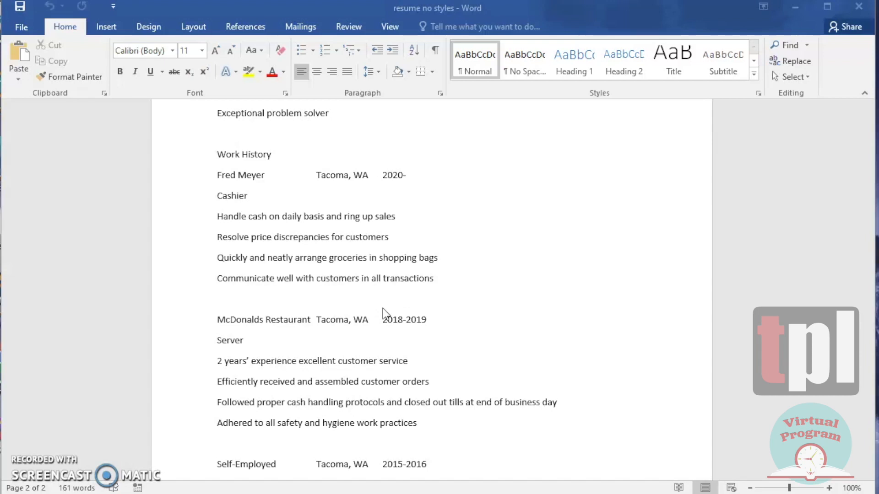
scroll(382, 314, up, 2)
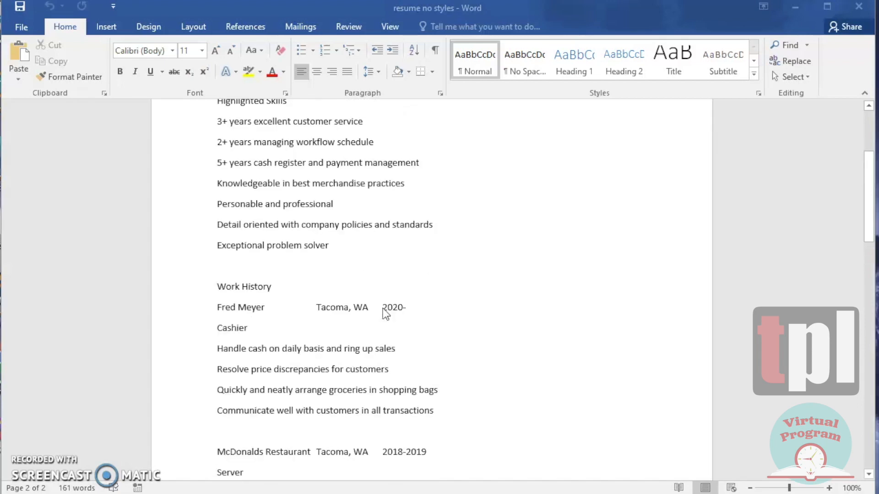
scroll(384, 314, up, 1)
click(422, 290)
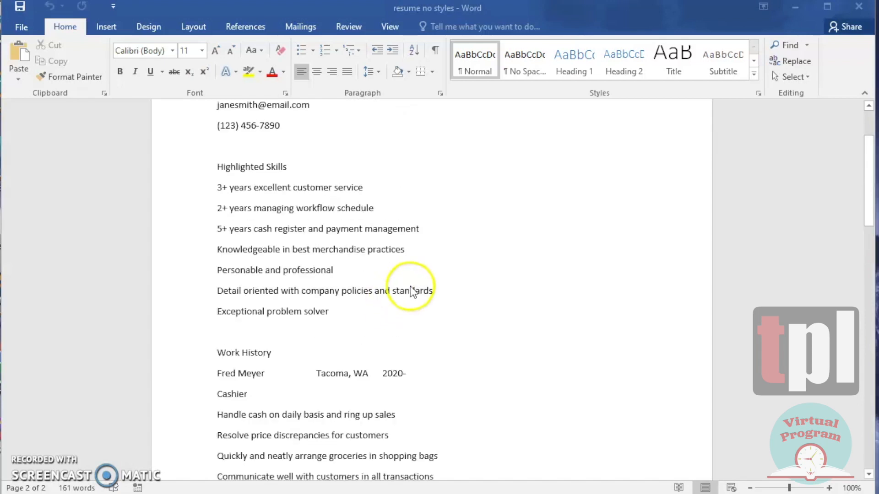
scroll(426, 291, up, 1)
scroll(428, 290, up, 1)
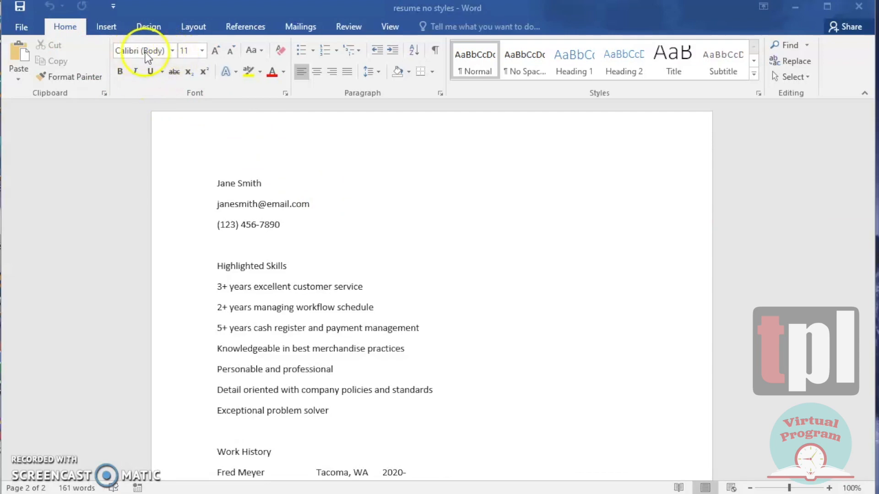
click(172, 51)
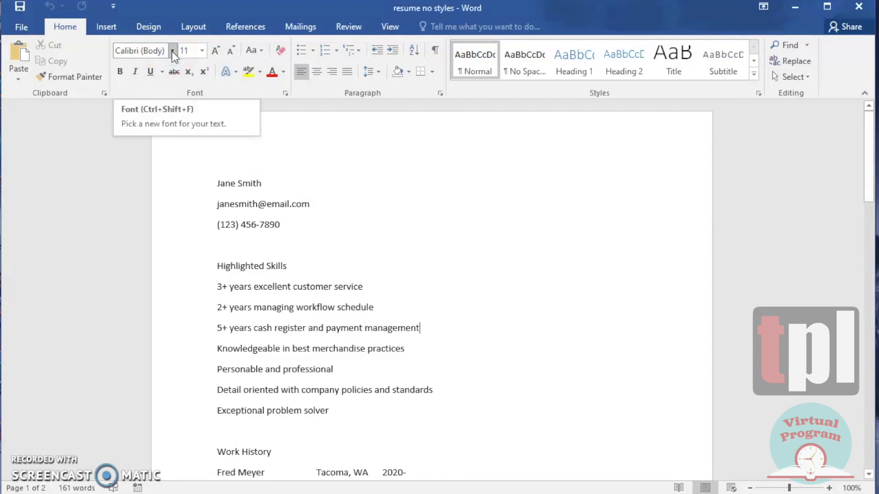
click(172, 52)
click(172, 52)
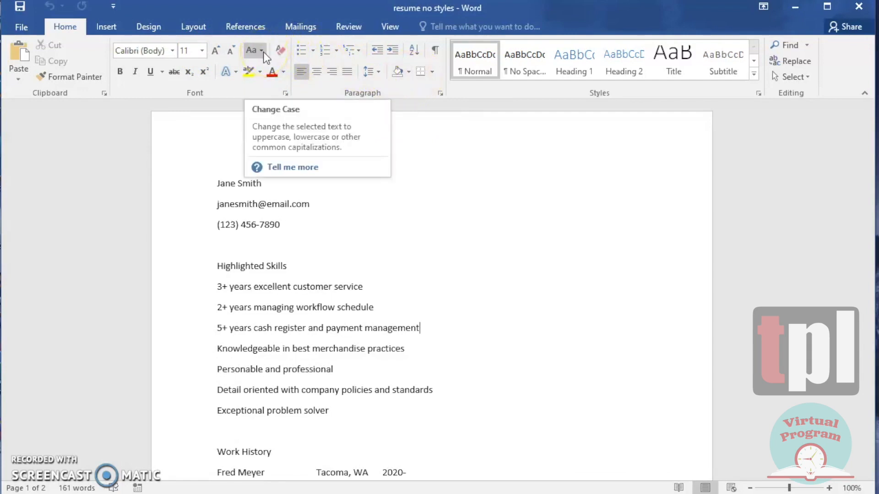
Step: Temporarily show the formatting marks to try adding and removing an empty paragraph above the Highlighted Skills heading
click(435, 51)
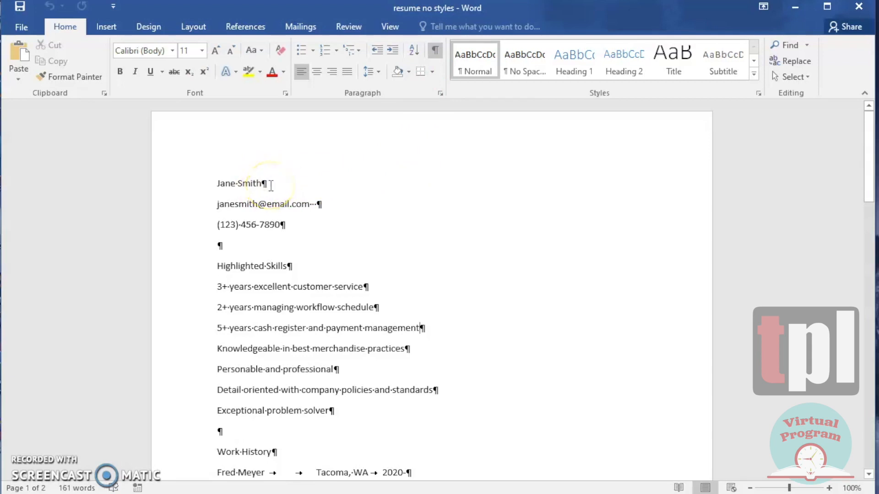
click(223, 247)
key(Return)
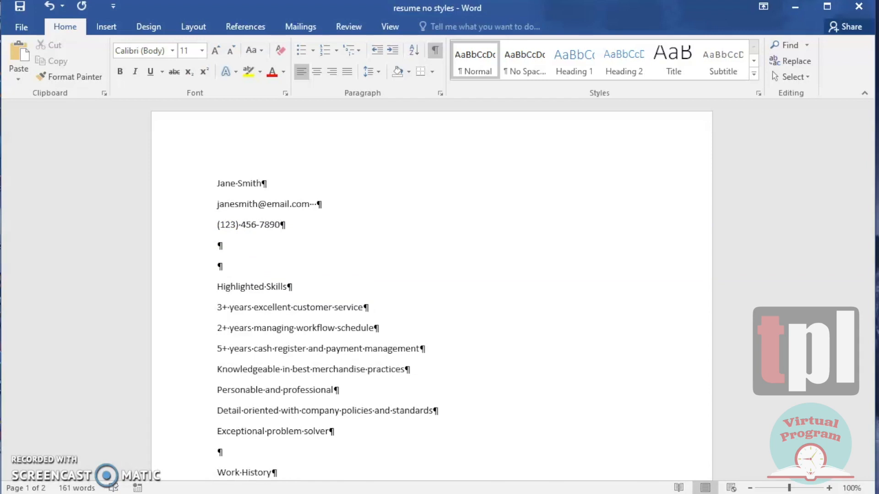
key(BackSpace)
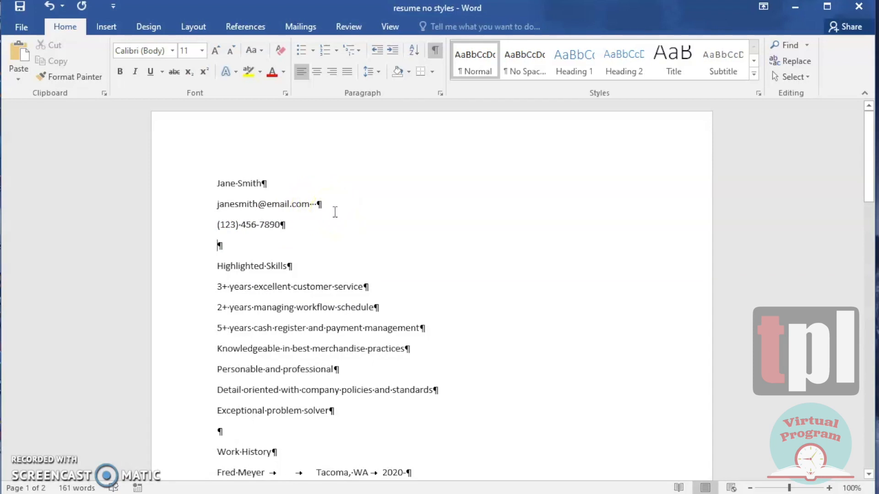
click(435, 50)
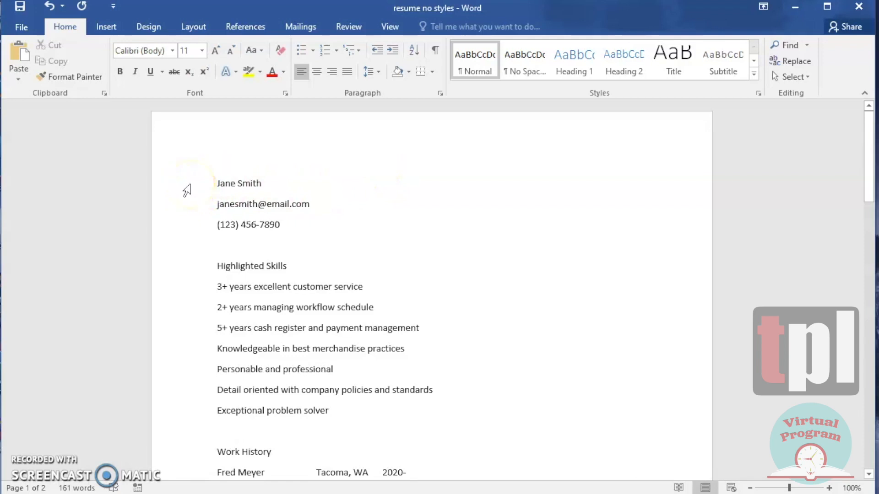
Step: Center the applicant's name line at the start of the resume and set its font size to 26
click(186, 189)
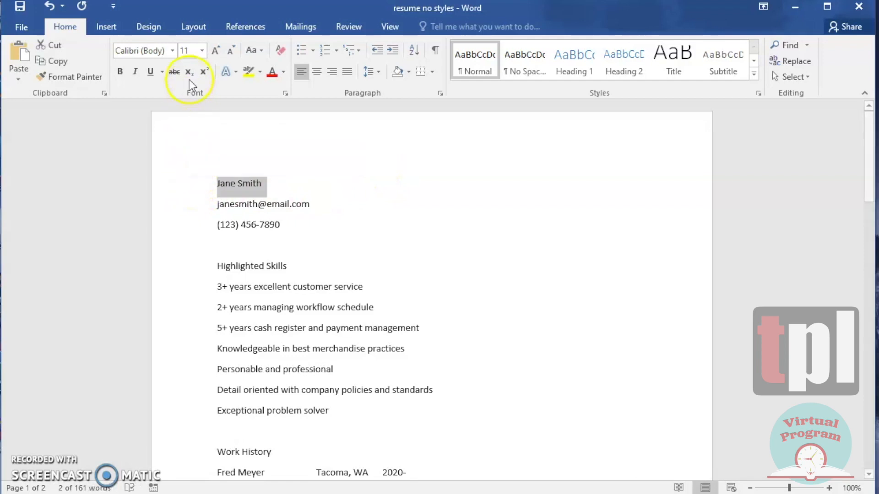
click(317, 71)
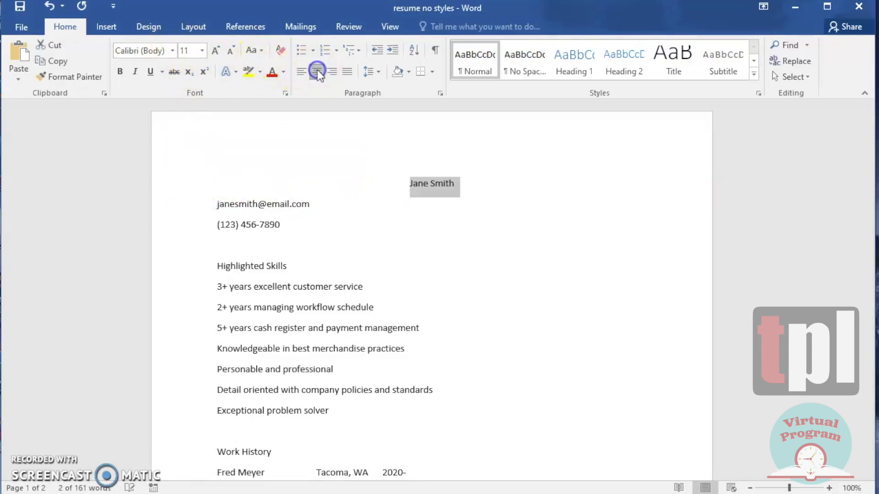
click(202, 51)
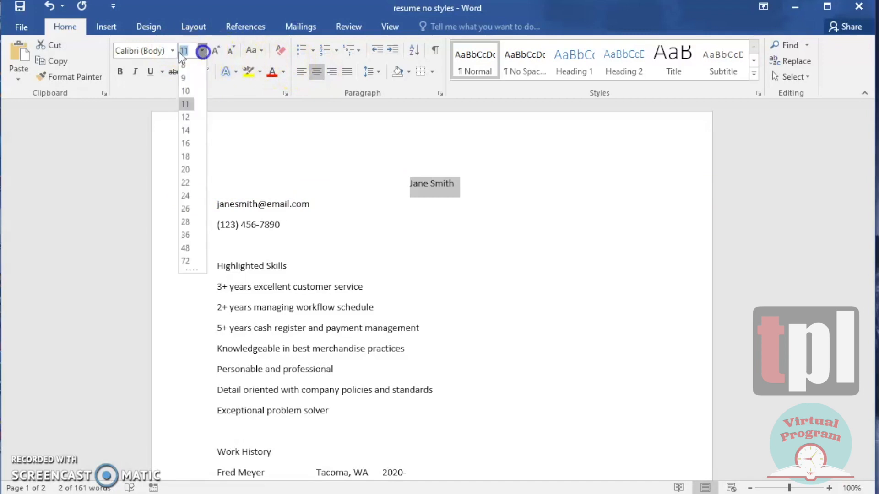
click(189, 210)
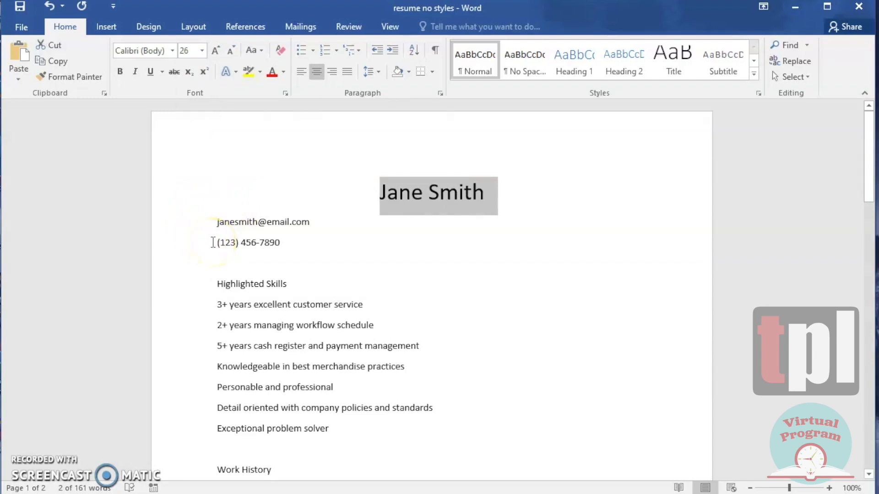
Step: Merge the phone number onto the e-mail line and format the combined contact line as centered with font size 16
click(213, 242)
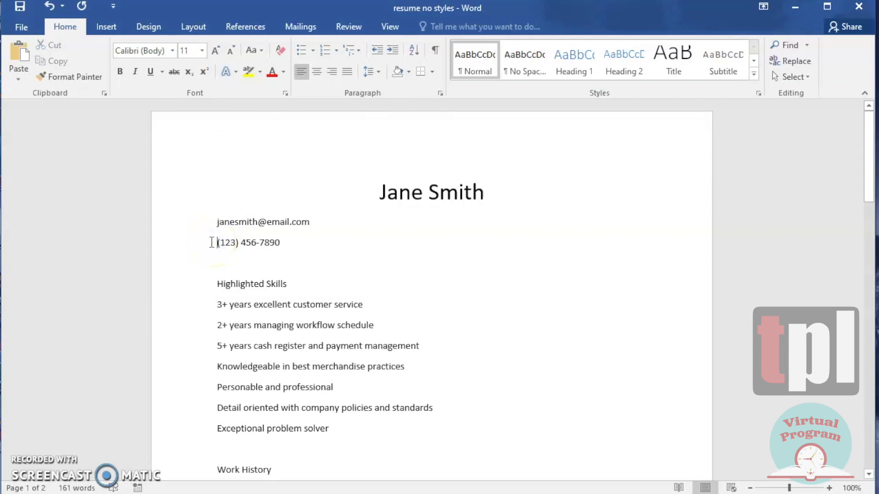
key(BackSpace)
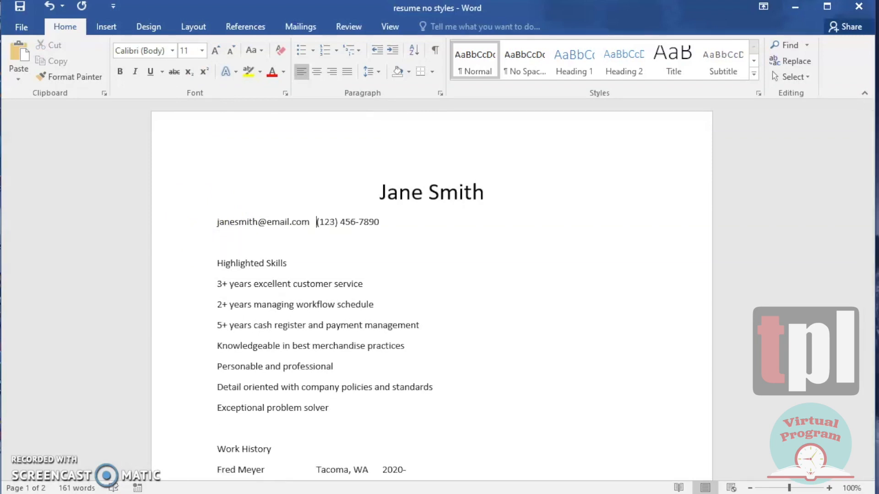
click(187, 228)
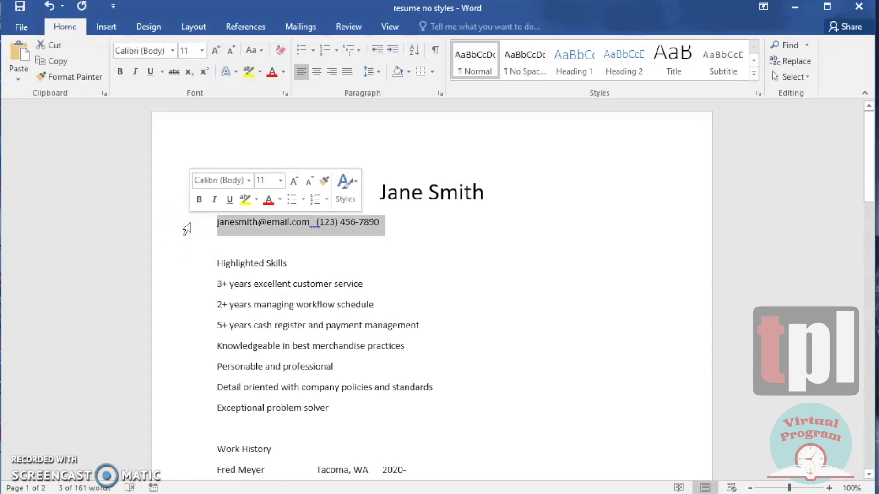
click(318, 73)
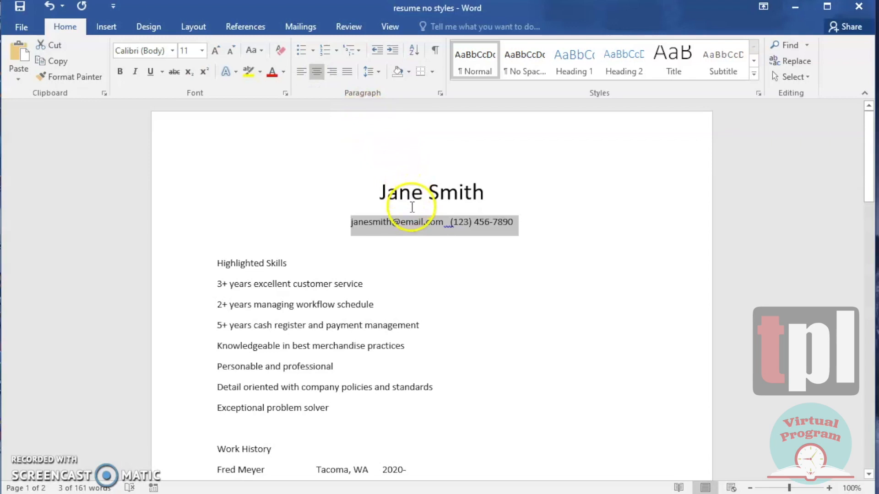
click(202, 50)
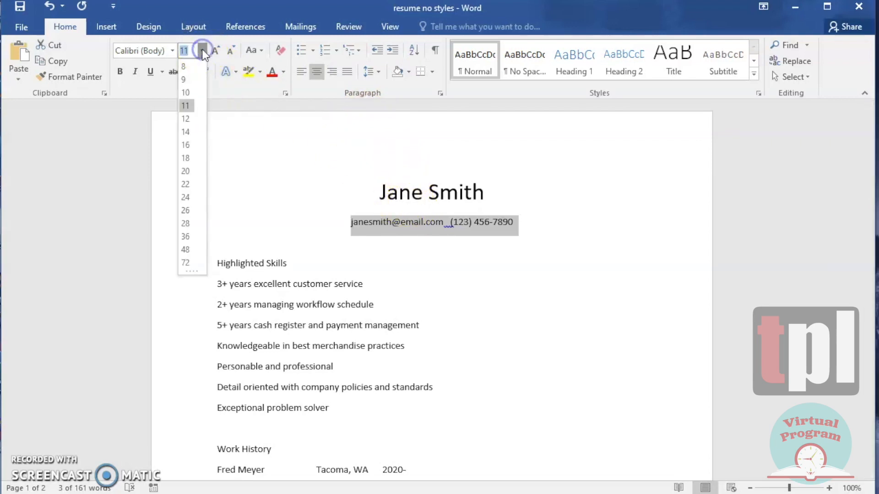
click(186, 144)
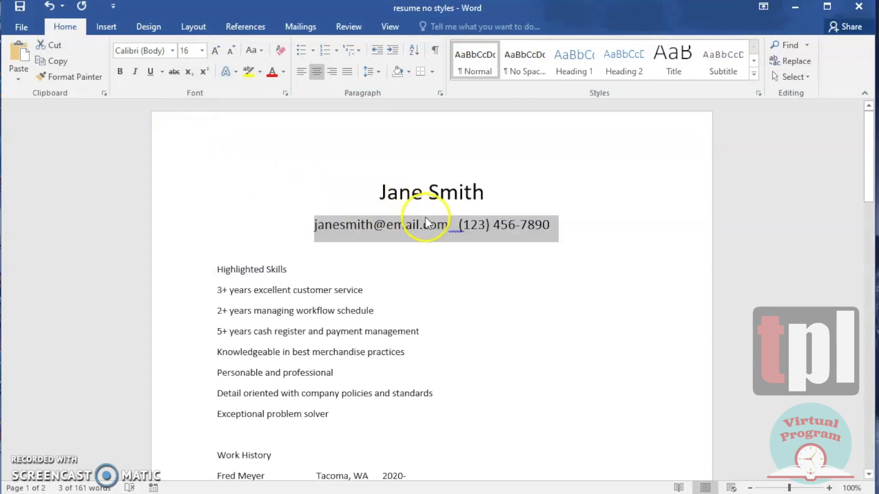
Step: Replace the extra spacing between the e-mail address and phone number with a round bullet symbol, and remove the e-mail's hyperlink
click(457, 230)
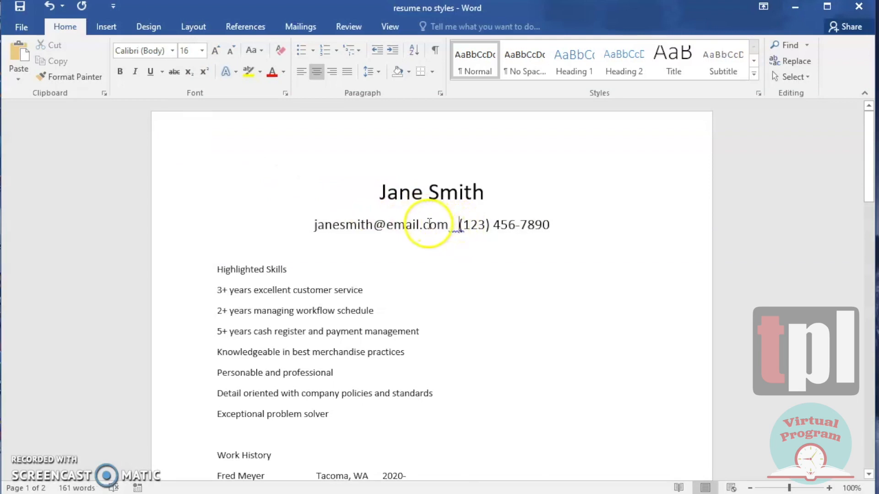
key(BackSpace)
key(BackSpace)
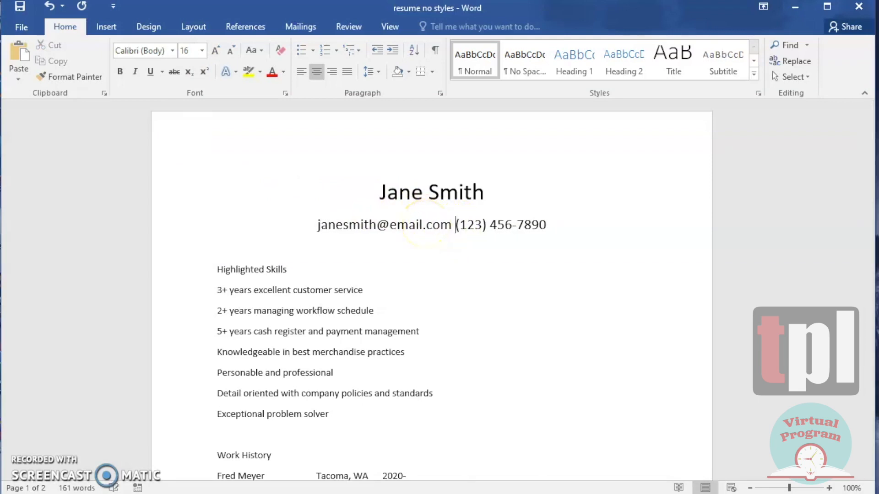
key(BackSpace)
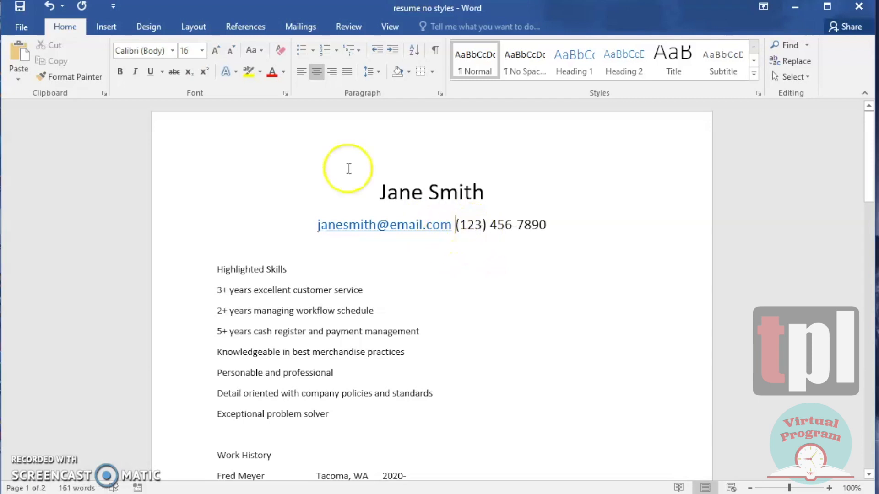
click(103, 27)
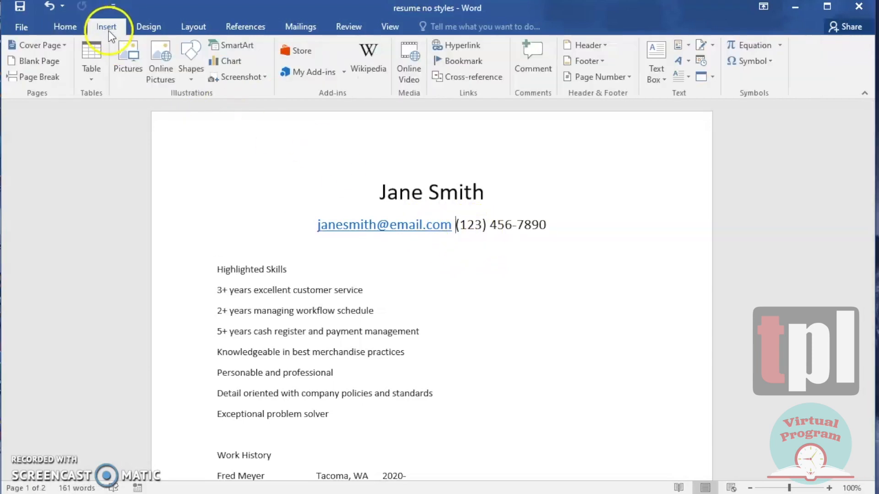
click(770, 64)
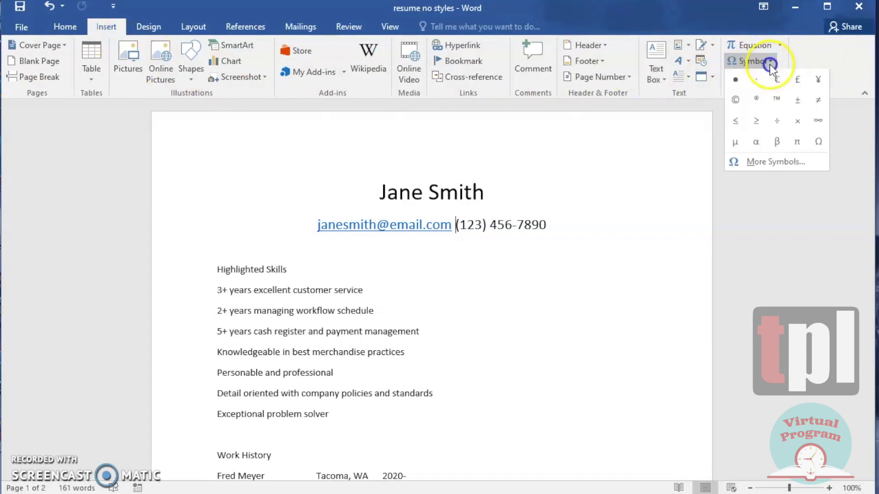
click(736, 80)
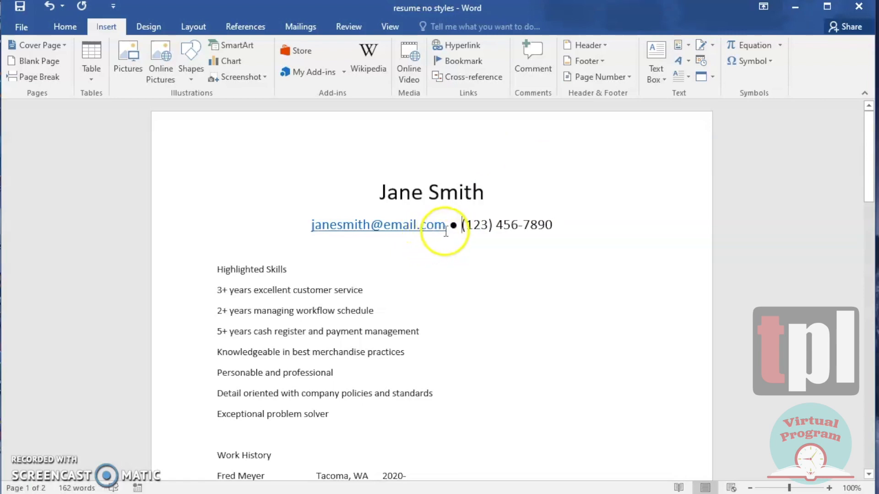
right_click(411, 227)
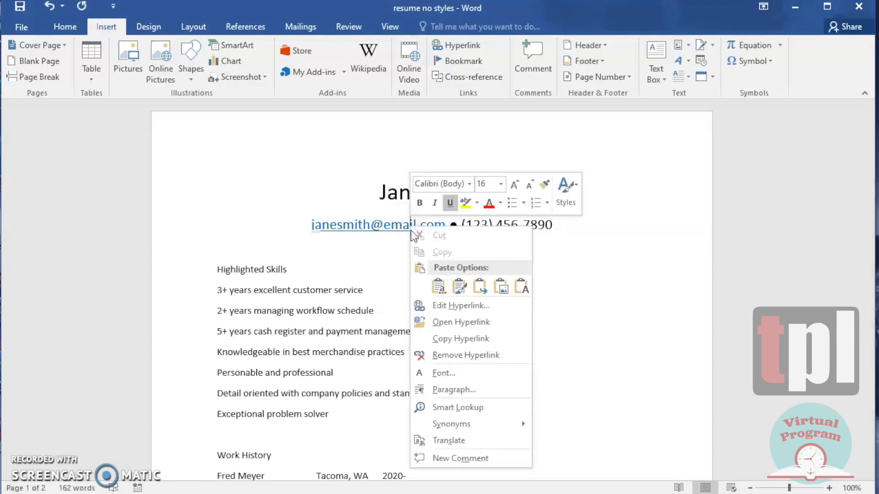
click(441, 355)
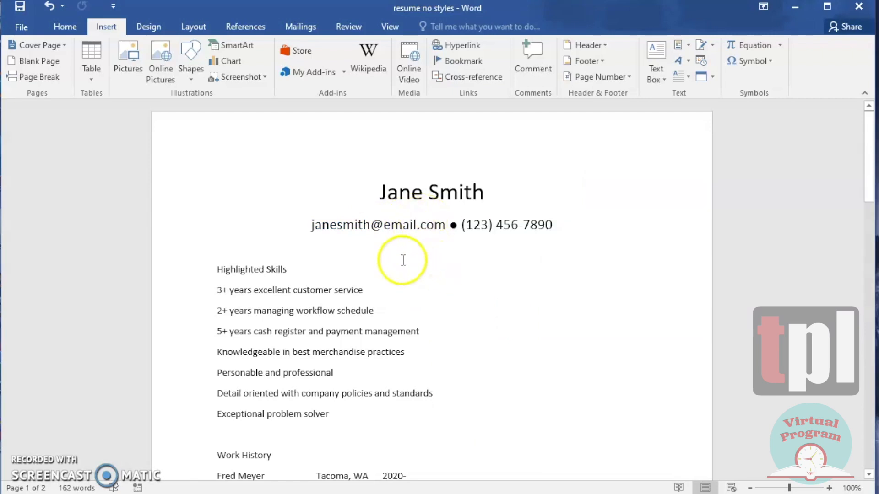
Step: Apply a bottom border under the contact line
click(181, 240)
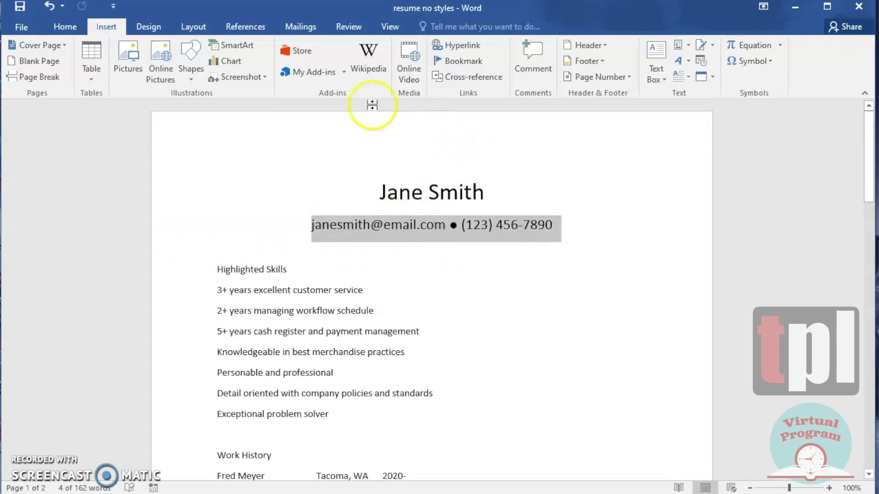
click(76, 29)
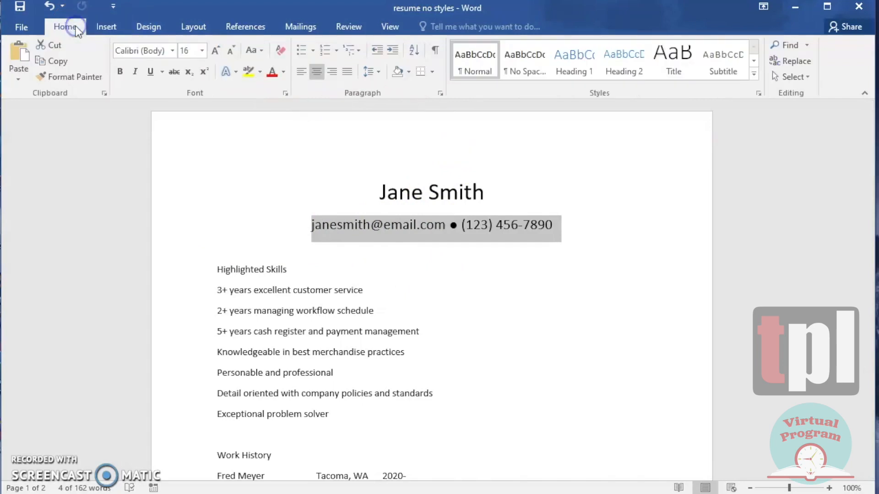
click(433, 73)
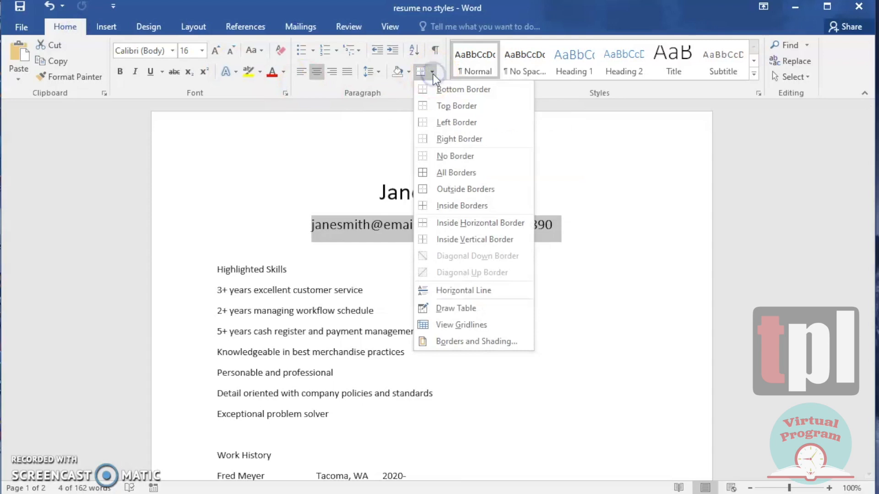
click(450, 90)
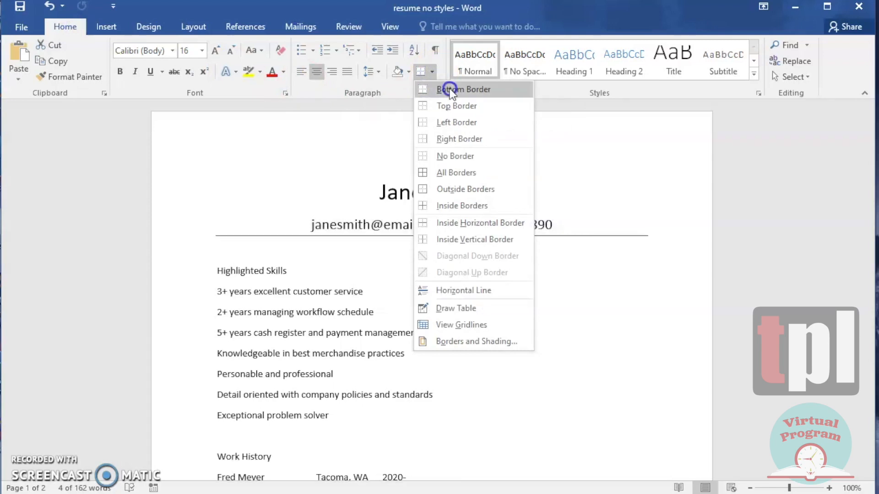
click(384, 265)
click(339, 267)
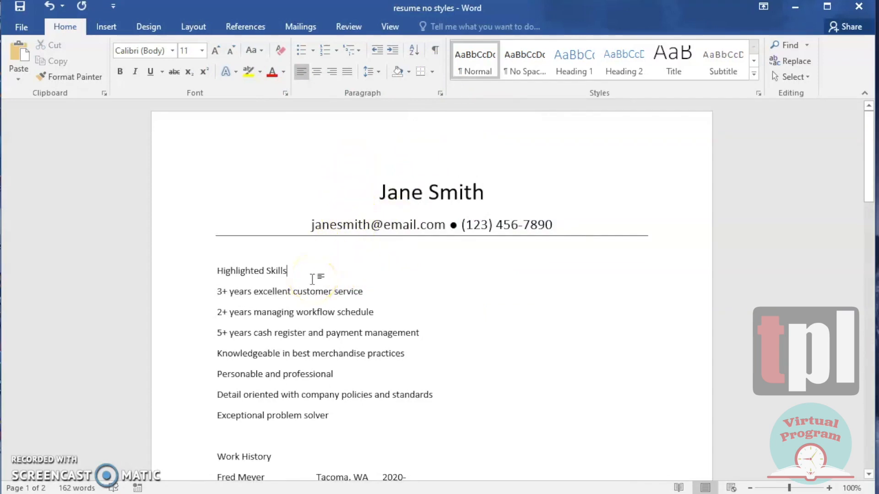
Step: Change the Highlighted Skills, Work History and Education headings together to uppercase and bold
scroll(313, 279, down, 1)
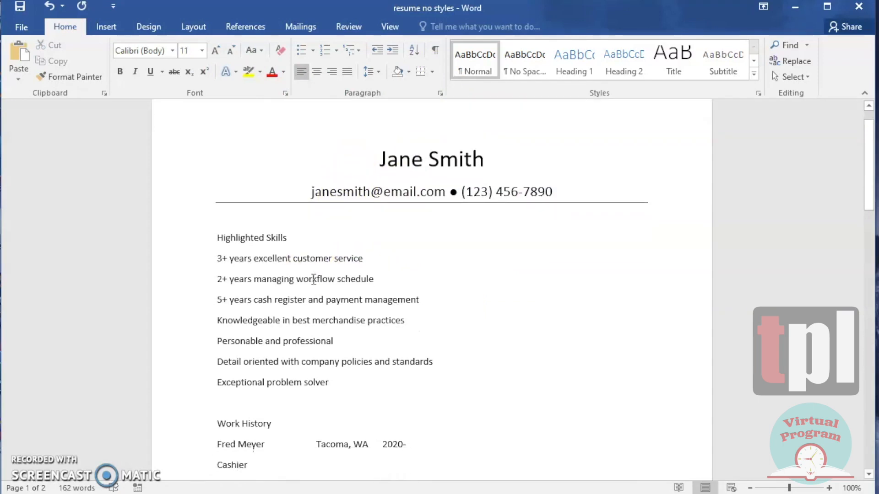
scroll(312, 279, down, 1)
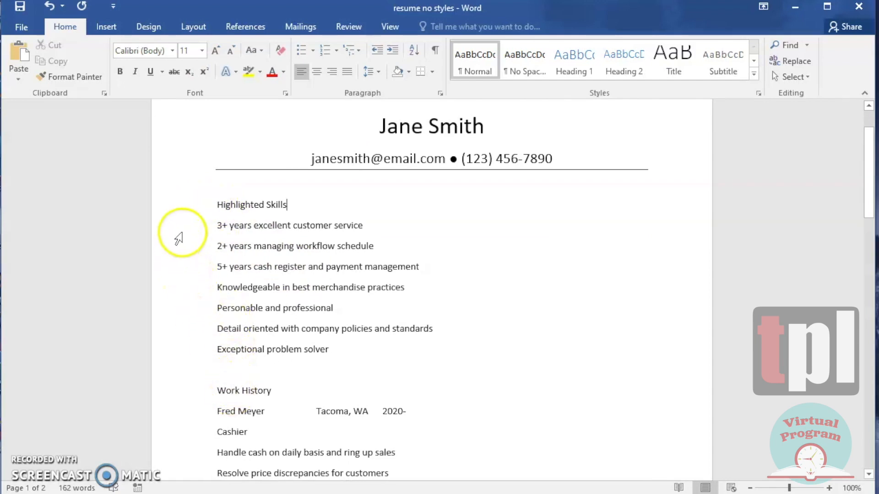
click(182, 206)
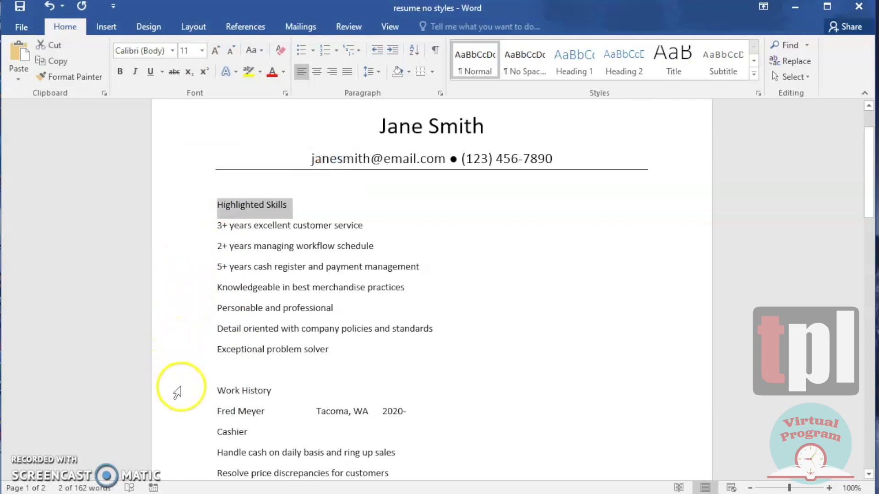
ctrl+click(178, 392)
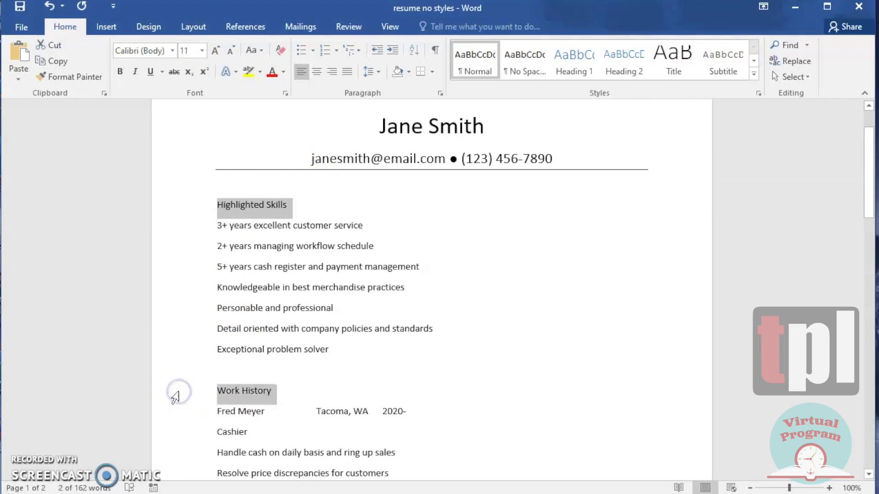
scroll(412, 324, down, 10)
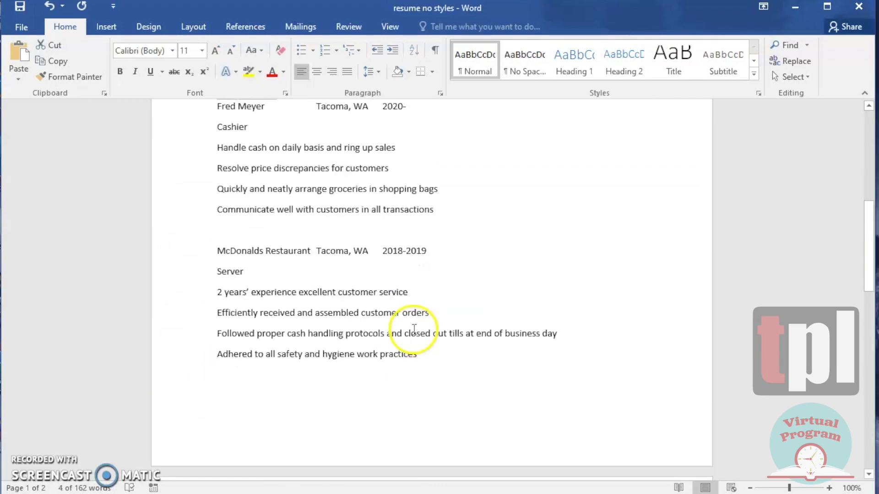
scroll(416, 329, down, 3)
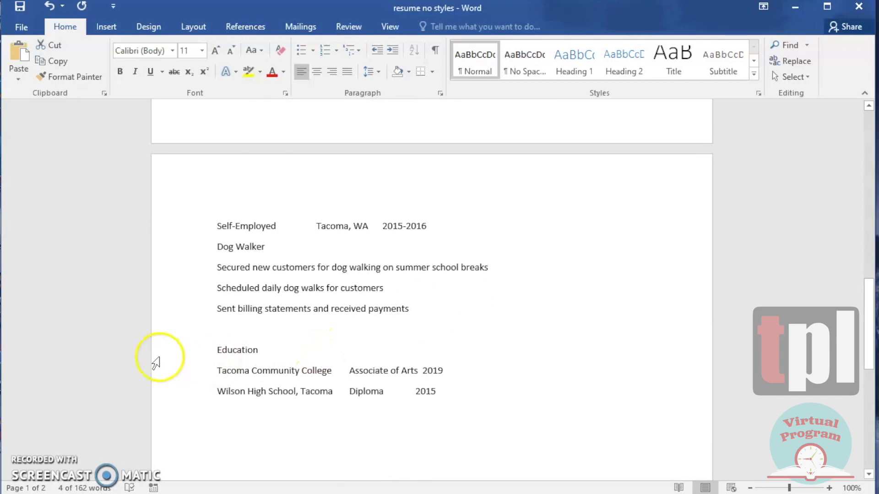
ctrl+click(171, 349)
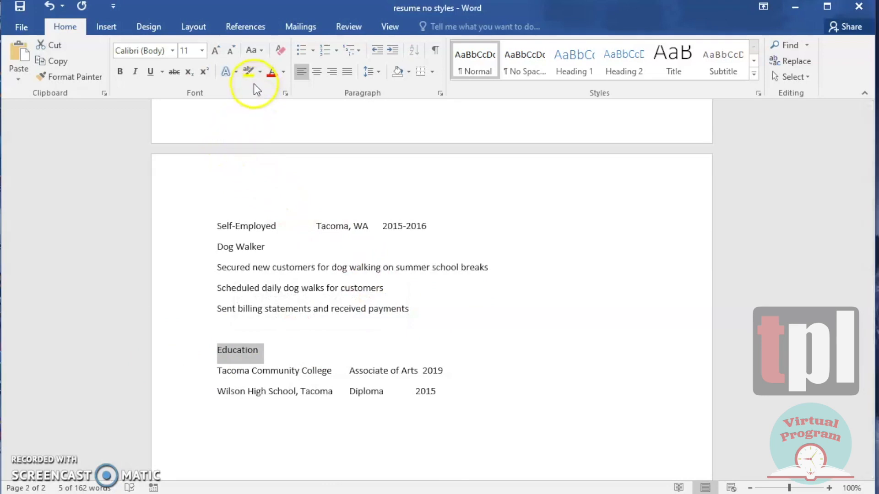
click(260, 51)
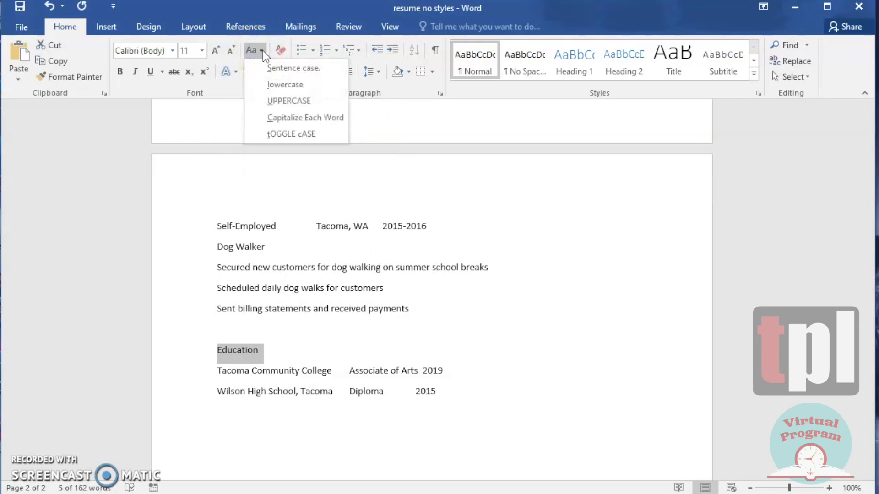
click(269, 100)
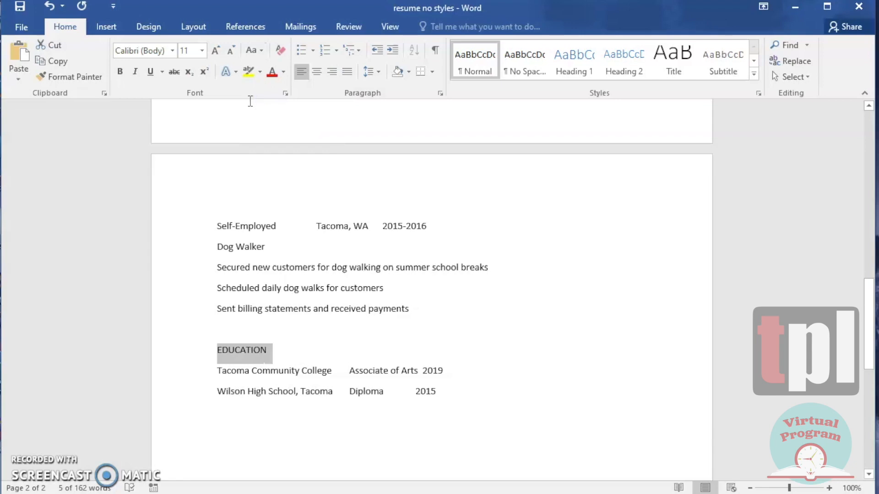
click(120, 72)
scroll(405, 256, up, 7)
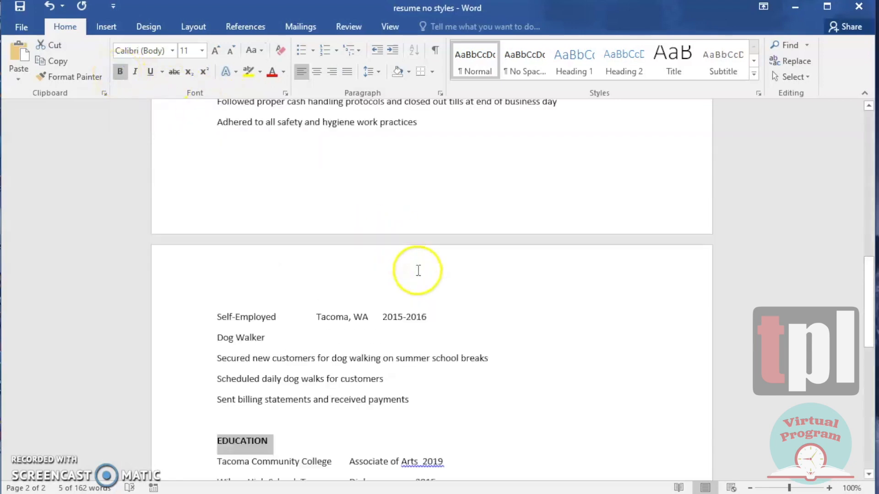
scroll(418, 270, up, 3)
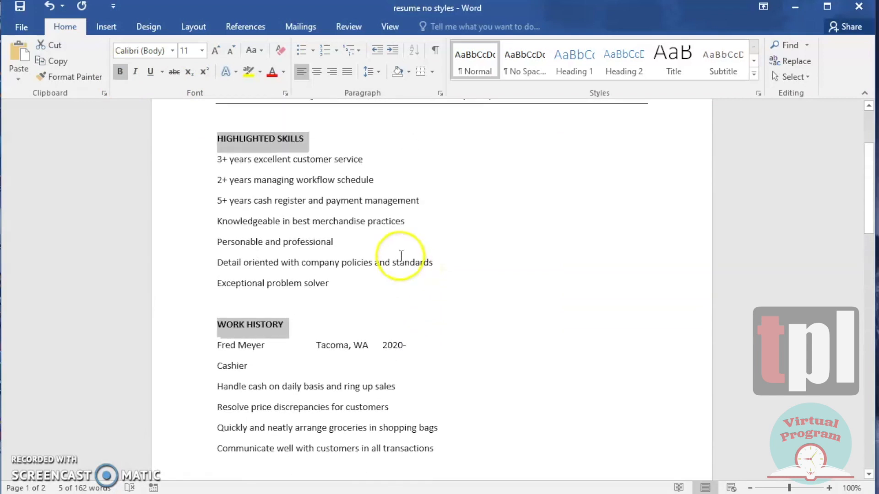
click(399, 256)
Step: Bold the Fred Meyer employer line under Work History
scroll(400, 257, down, 3)
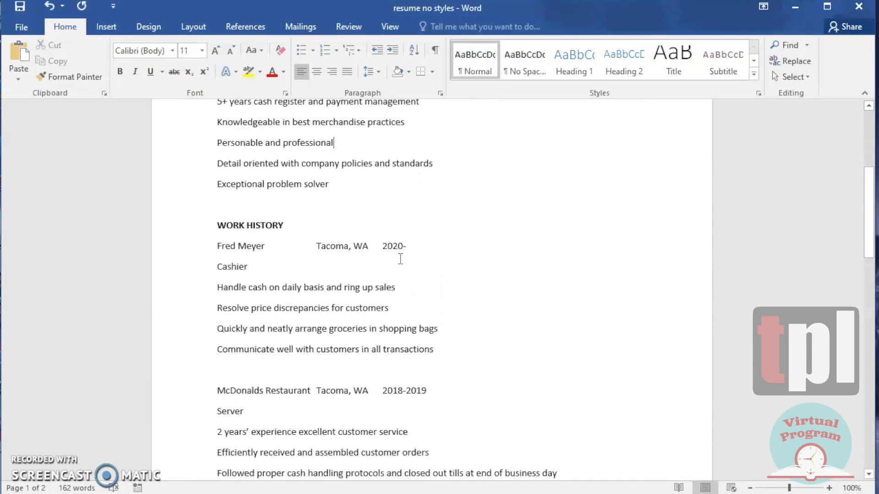
scroll(400, 259, down, 1)
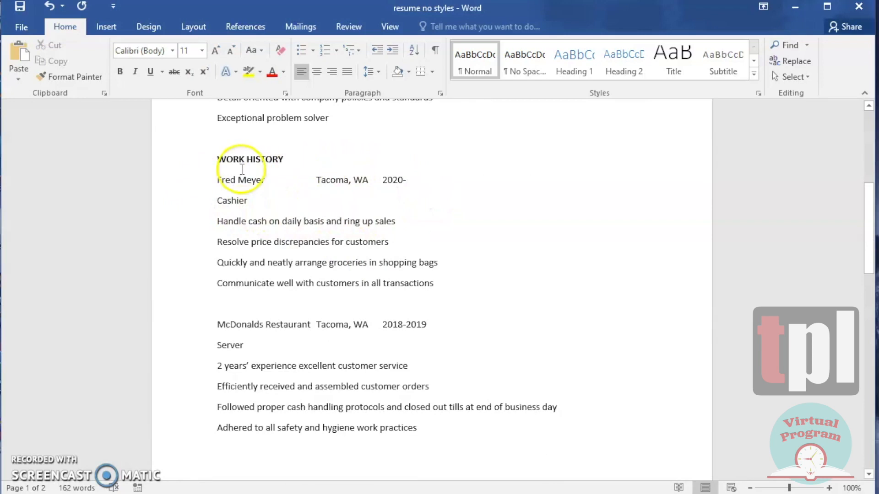
click(190, 183)
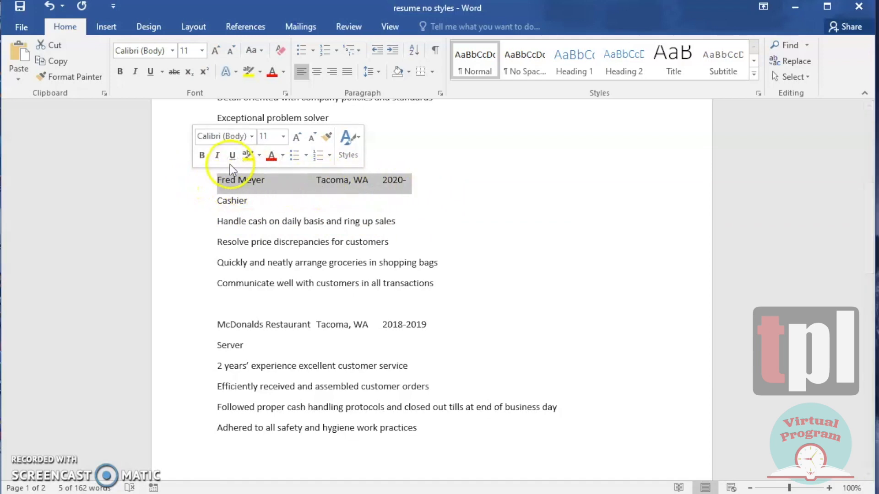
click(202, 155)
Step: Space out the Fred Meyer line by moving its location and its date three tab stops further to the right each
click(316, 180)
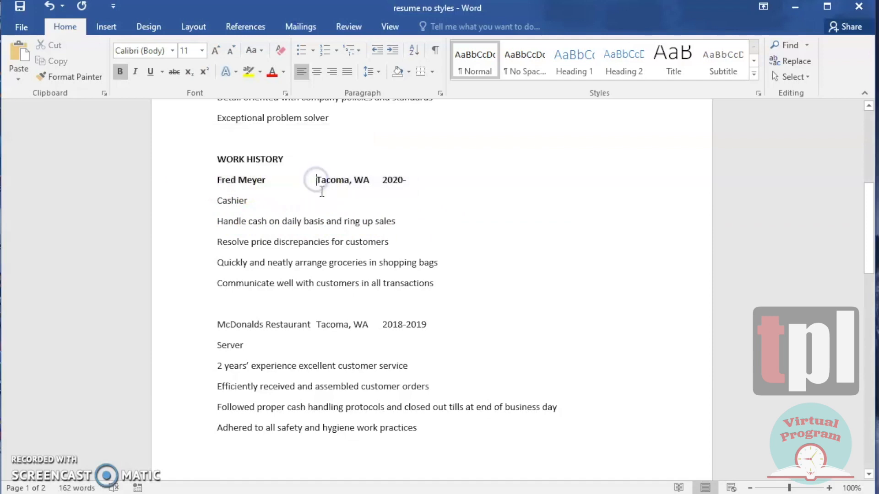
key(Tab)
key(Tab)
key(Tab)
key(Tab)
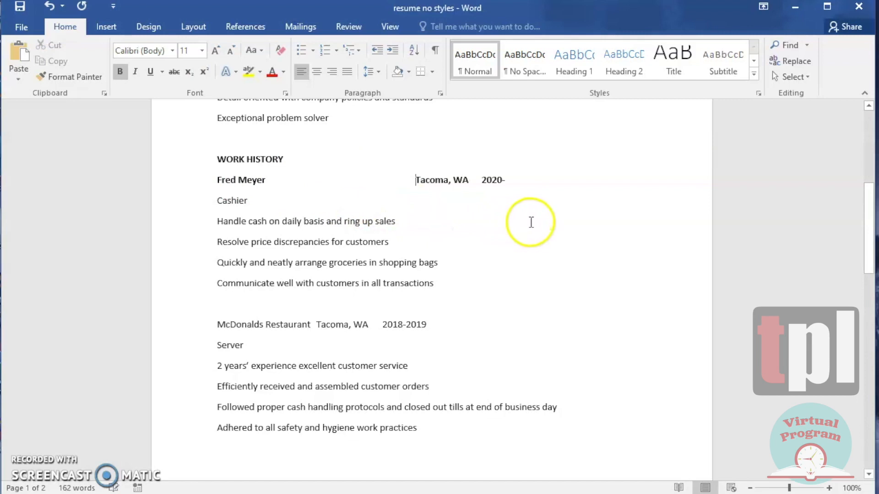
scroll(530, 222, up, 2)
click(480, 246)
key(Tab)
key(Tab)
key(Tab)
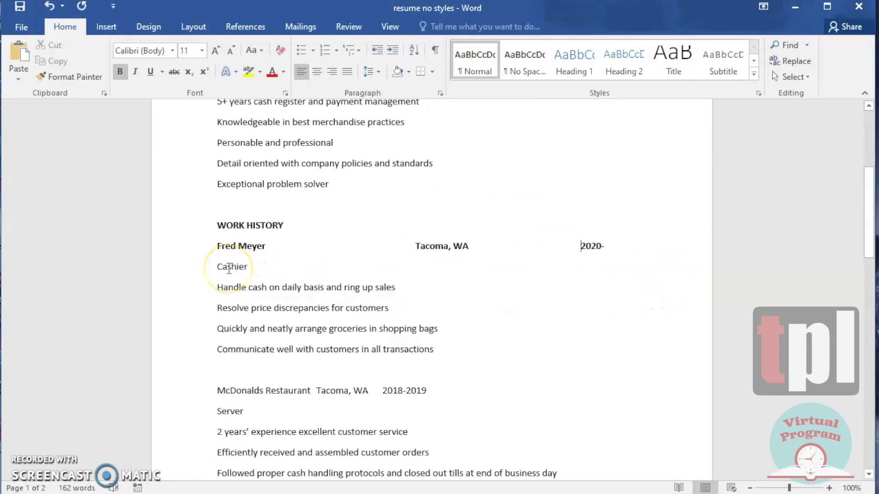
Step: Italicize the Cashier job title under Fred Meyer and bold the McDonalds Restaurant employer line
double_click(228, 267)
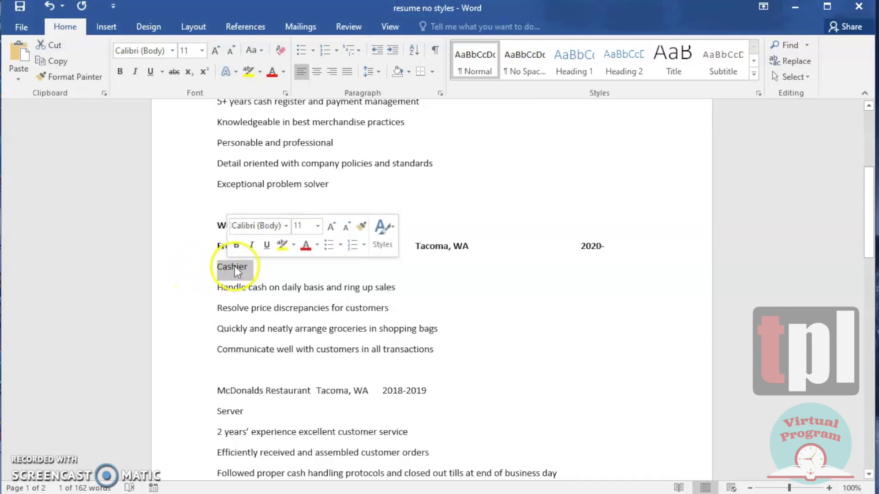
click(251, 245)
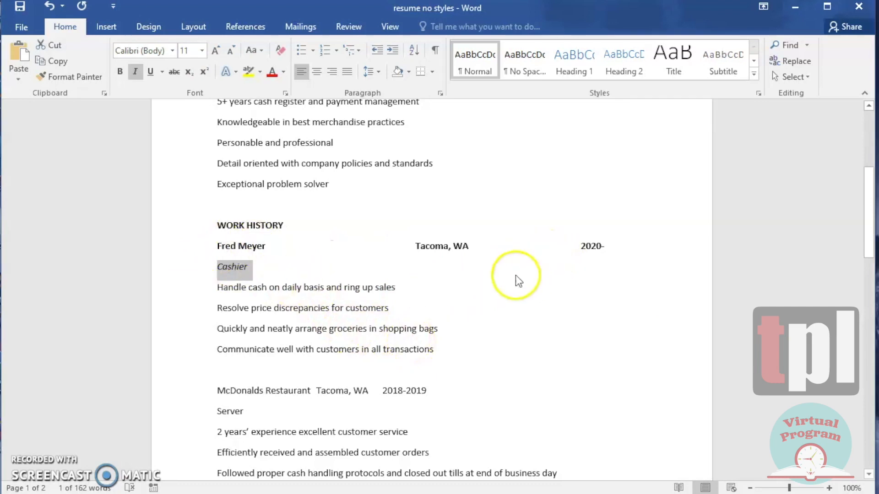
scroll(509, 369, down, 4)
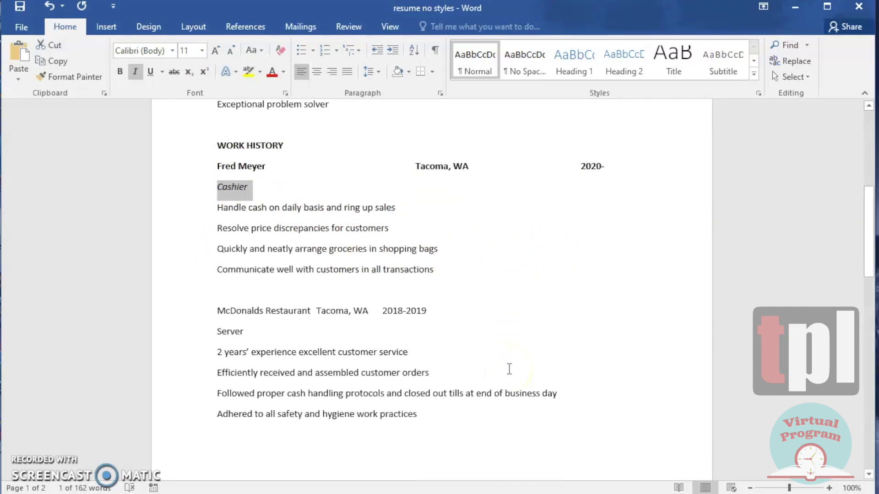
click(183, 293)
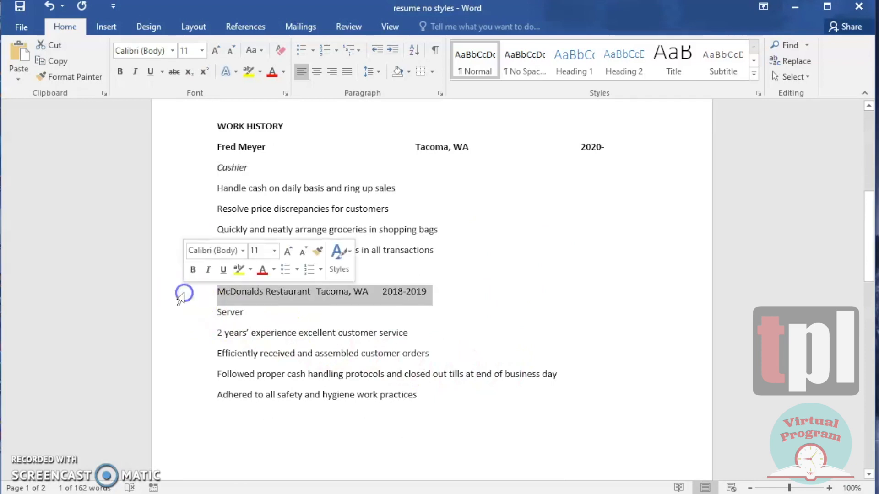
click(192, 269)
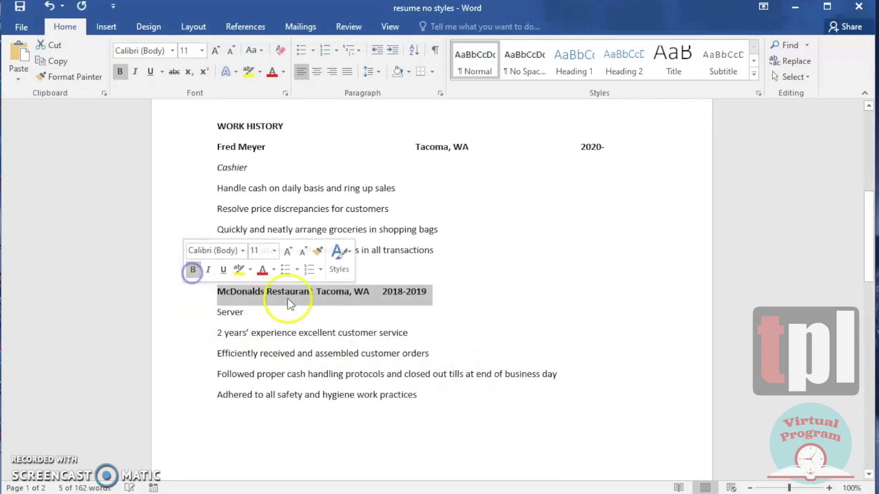
Step: Space out the McDonalds Restaurant line so its location and dates align with those on the Fred Meyer line, three tab stops further each
click(316, 291)
key(Tab)
key(Tab)
key(Tab)
key(Tab)
key(Tab)
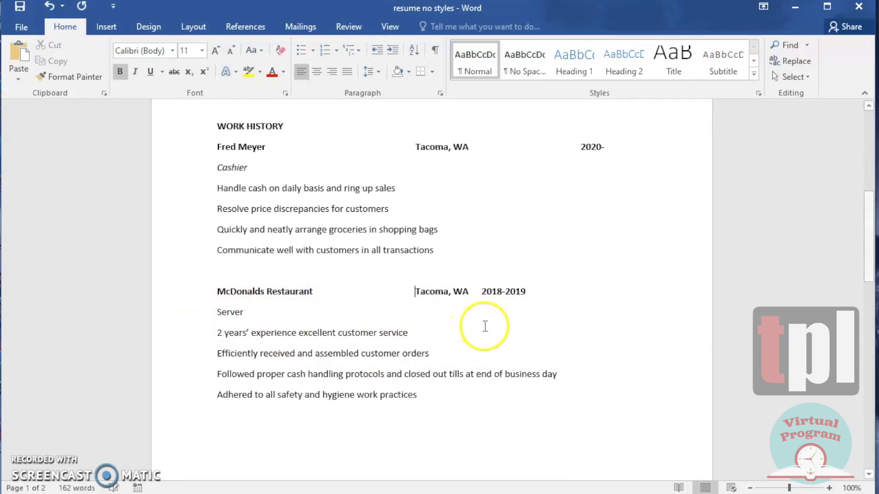
click(481, 292)
key(Tab)
key(Tab)
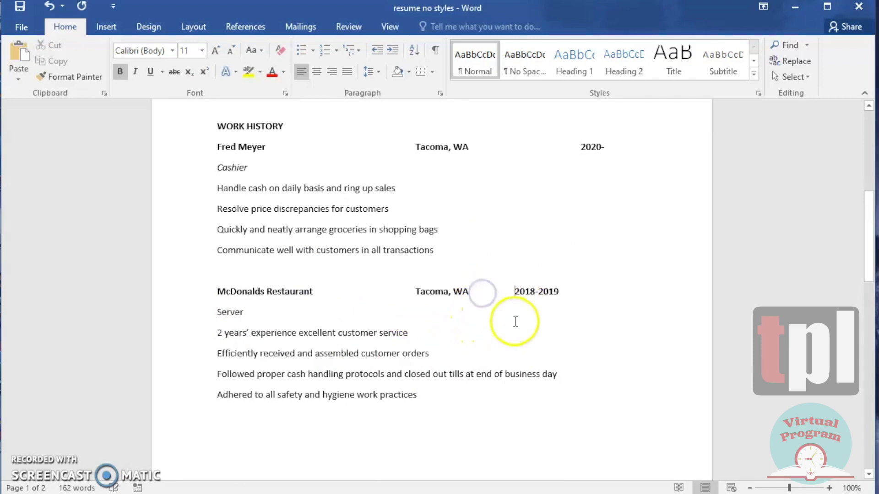
key(Tab)
Step: Italicize the Server job title under McDonalds Restaurant and bold the Self-Employed employer line
double_click(232, 313)
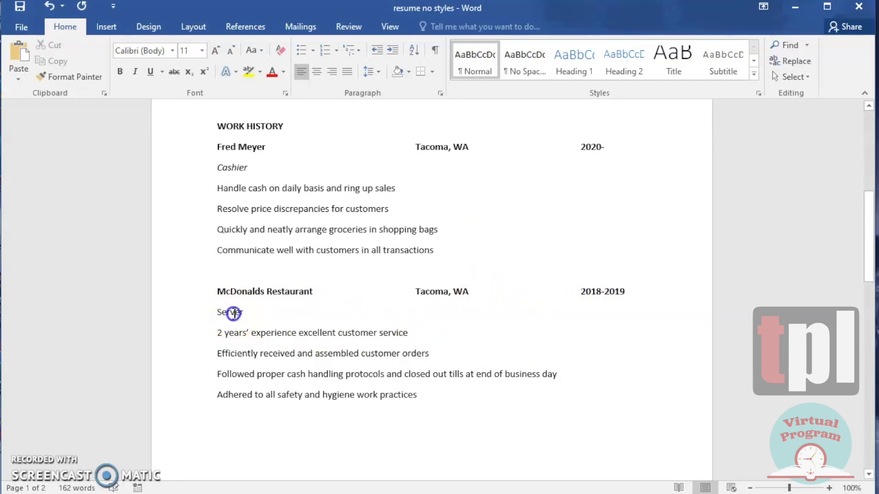
click(257, 290)
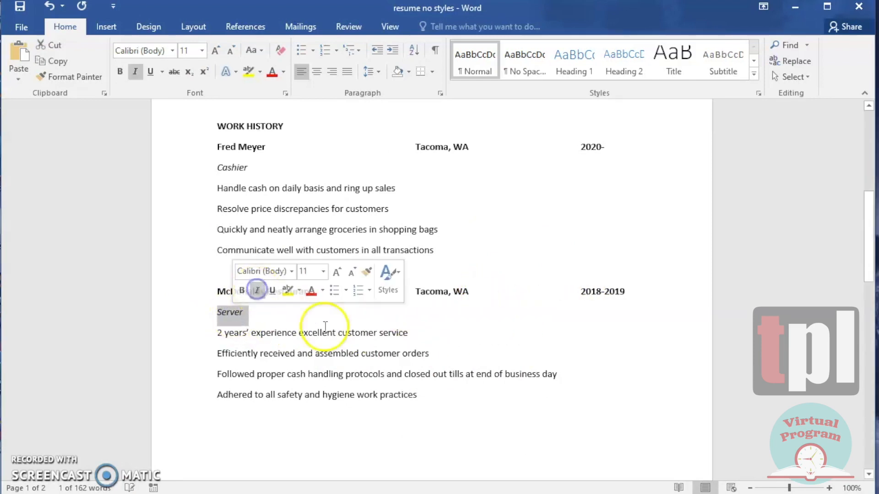
click(348, 344)
scroll(348, 344, down, 10)
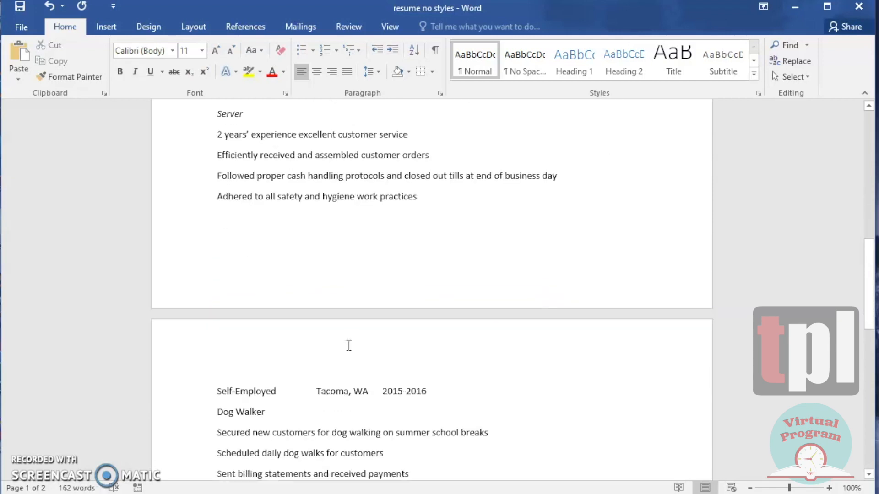
click(197, 326)
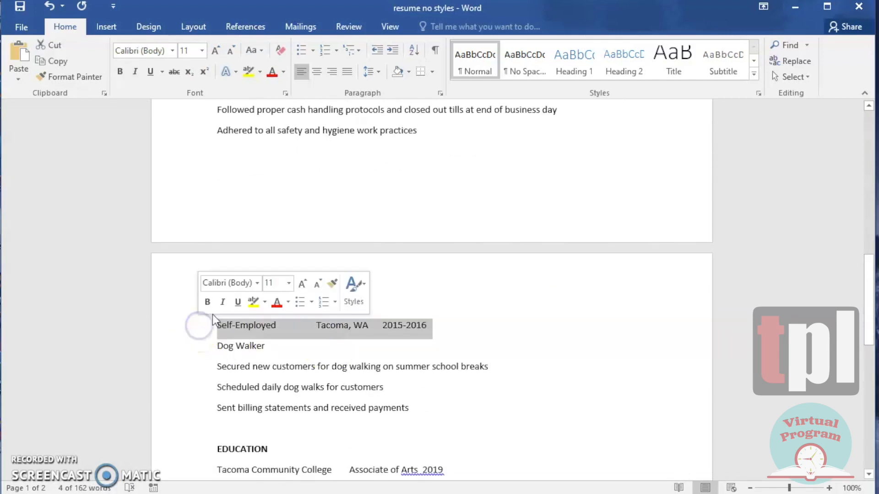
click(208, 303)
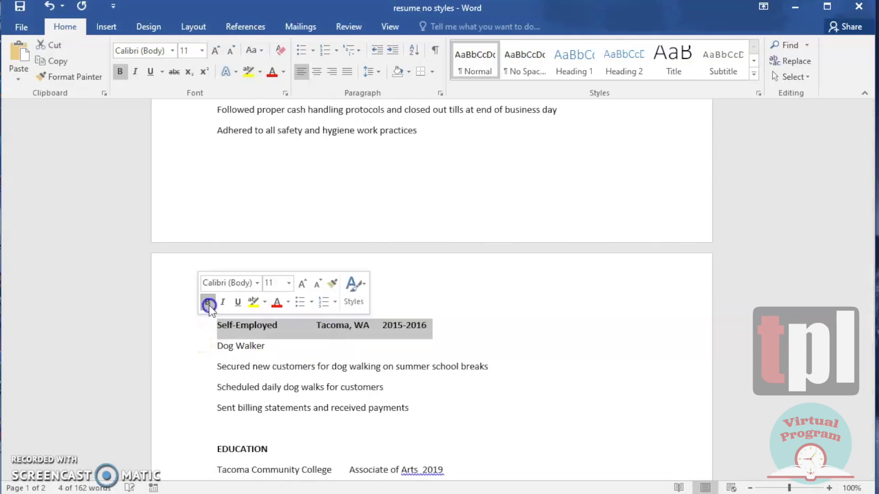
Step: Move the location and the dates on the Self-Employed line three tab stops further each to match the McDonalds line
click(316, 327)
scroll(491, 357, up, 3)
scroll(491, 356, up, 2)
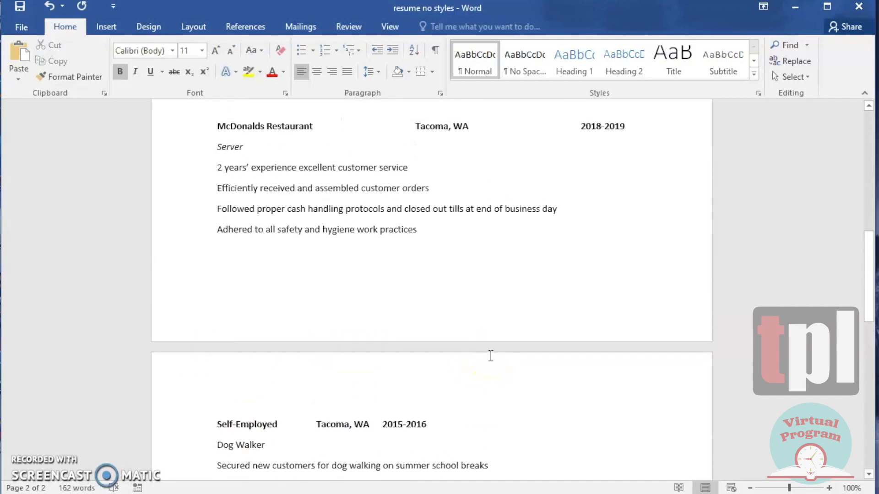
key(Tab)
key(Tab)
key(Tab)
click(480, 423)
key(Tab)
key(Tab)
key(Tab)
key(Tab)
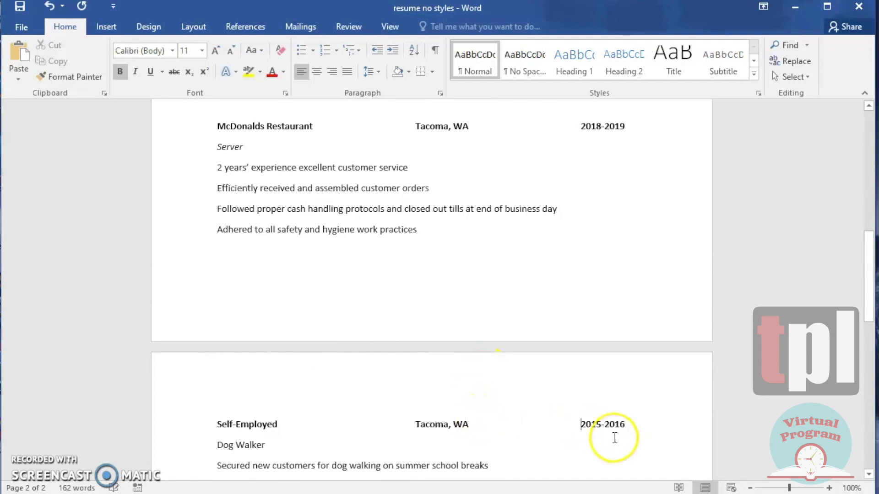
Step: Italicize the Dog Walker job title under Self-Employed
drag(218, 445, 270, 446)
click(282, 422)
click(486, 386)
click(490, 407)
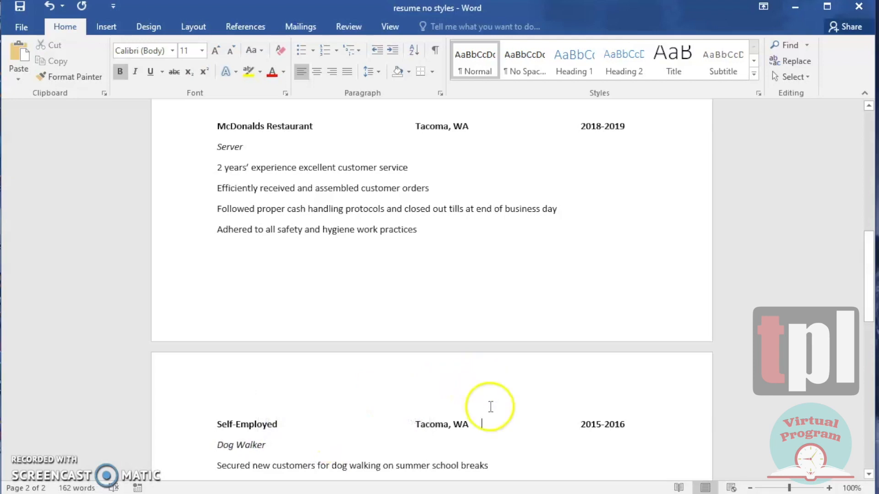
Step: Space out the Tacoma Community College line, moving Associate of Arts two tab stops and 2019 three tab stops to match the job columns
scroll(491, 407, down, 5)
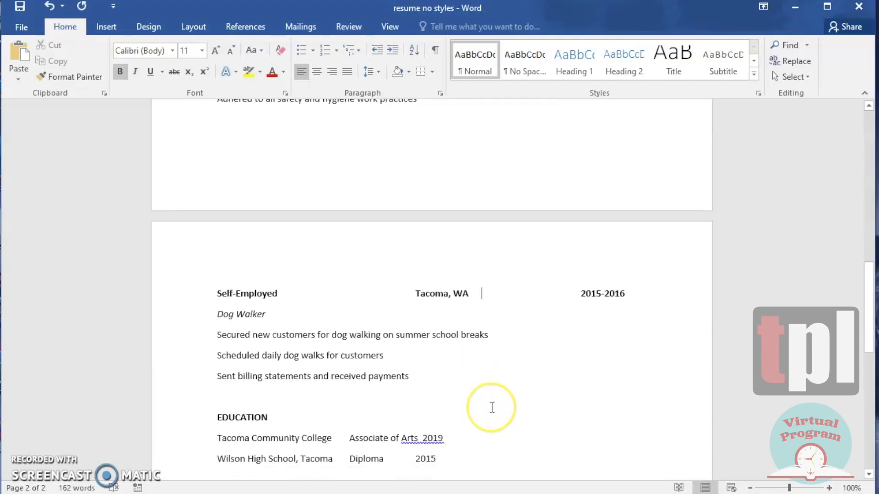
scroll(491, 407, down, 1)
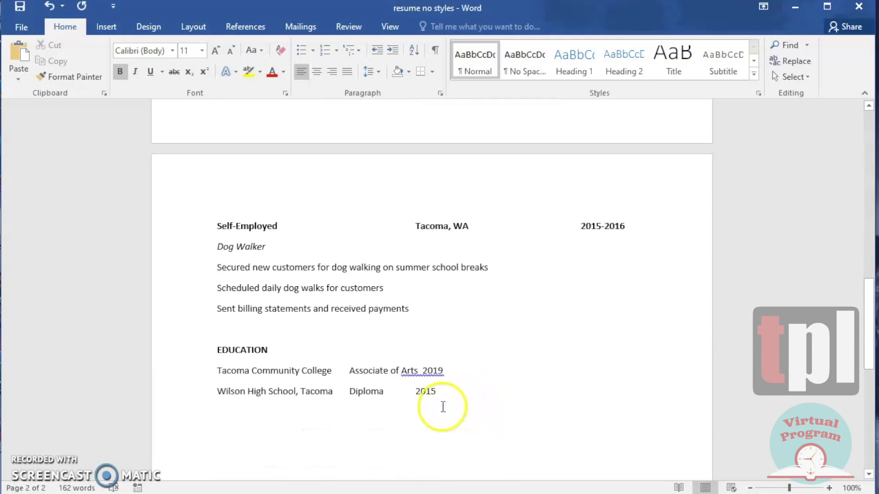
click(349, 373)
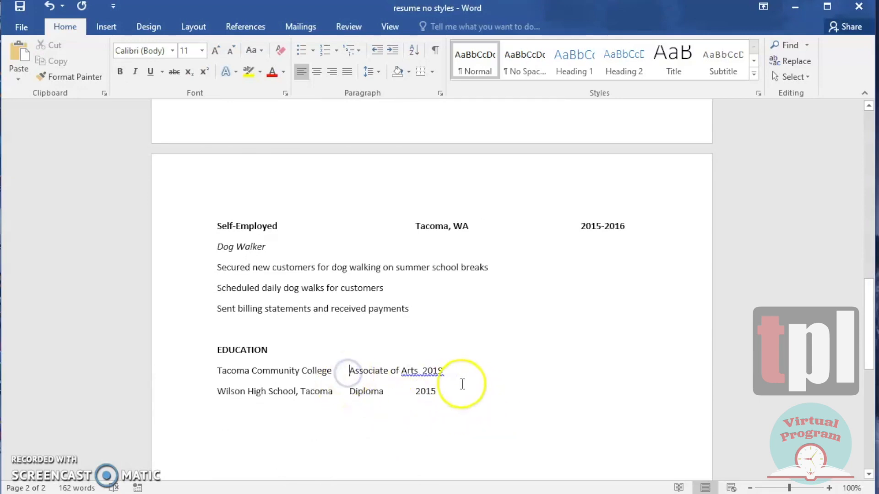
key(Tab)
key(Tab)
click(488, 369)
key(Tab)
key(Tab)
key(Tab)
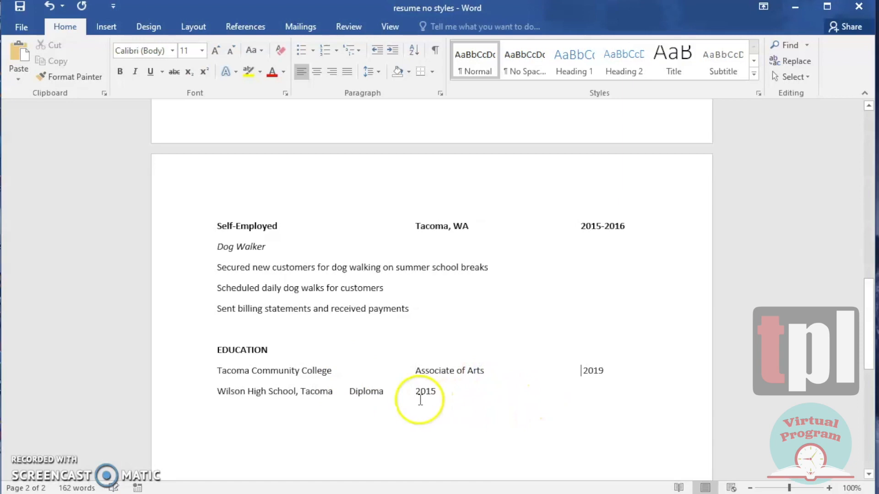
Step: Align Diploma and 2015 on the Wilson High School line with the degree and year columns of the line above
click(350, 392)
key(Tab)
key(Tab)
key(Tab)
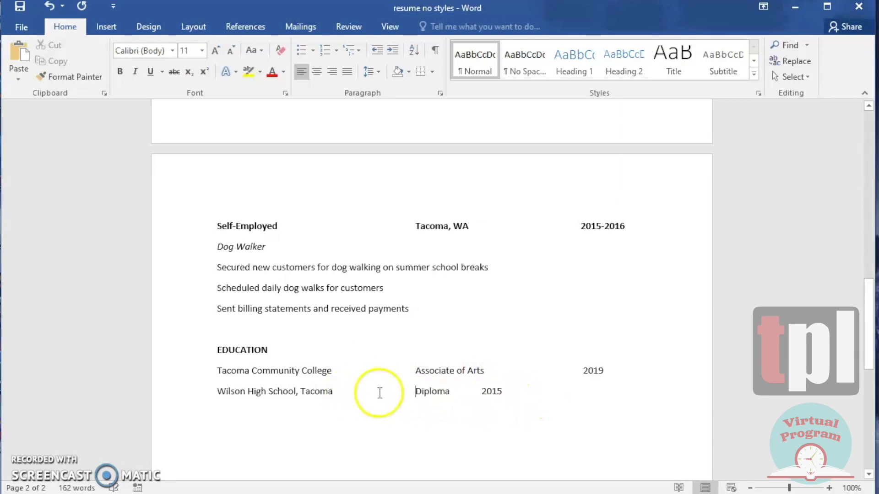
click(479, 392)
key(Tab)
key(Tab)
key(Tab)
key(Tab)
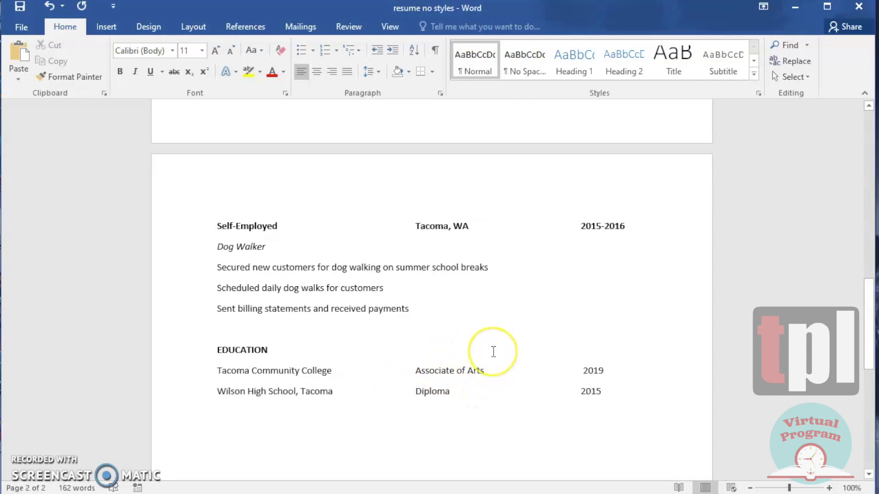
Step: Review the formatting of the whole resume from the Education section back up to the contact header
scroll(493, 351, up, 3)
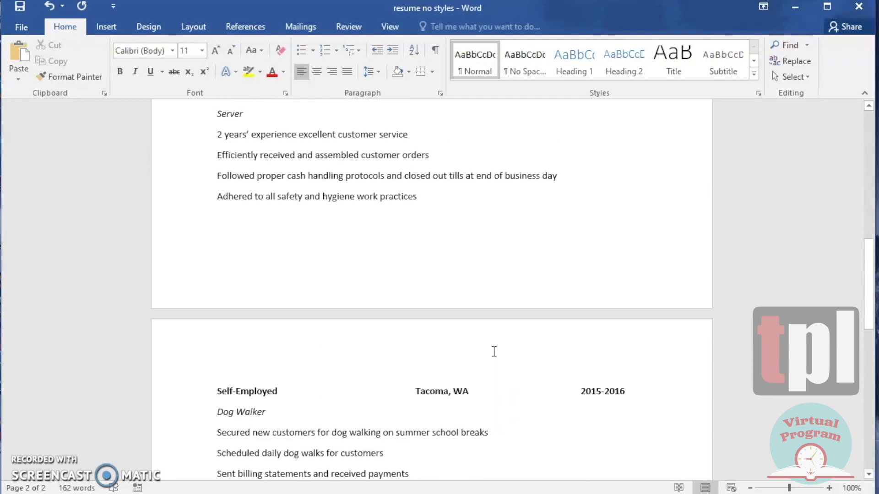
scroll(494, 352, up, 3)
click(522, 328)
scroll(525, 327, up, 2)
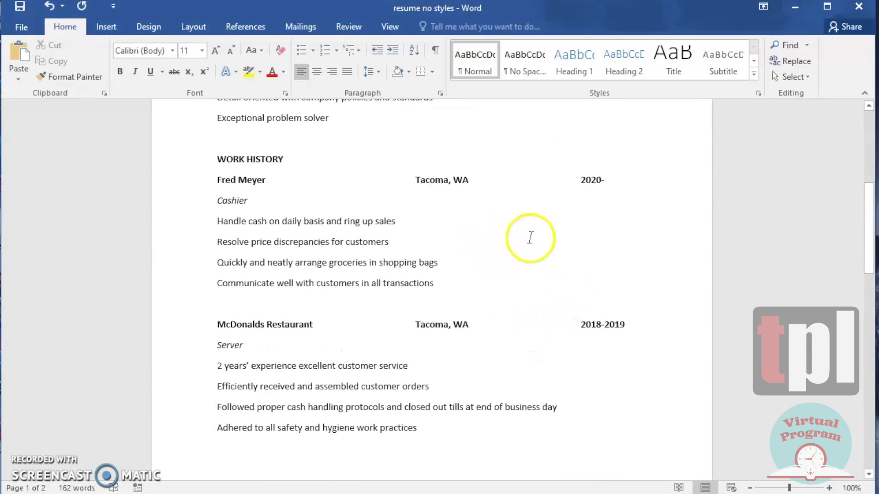
scroll(531, 238, up, 1)
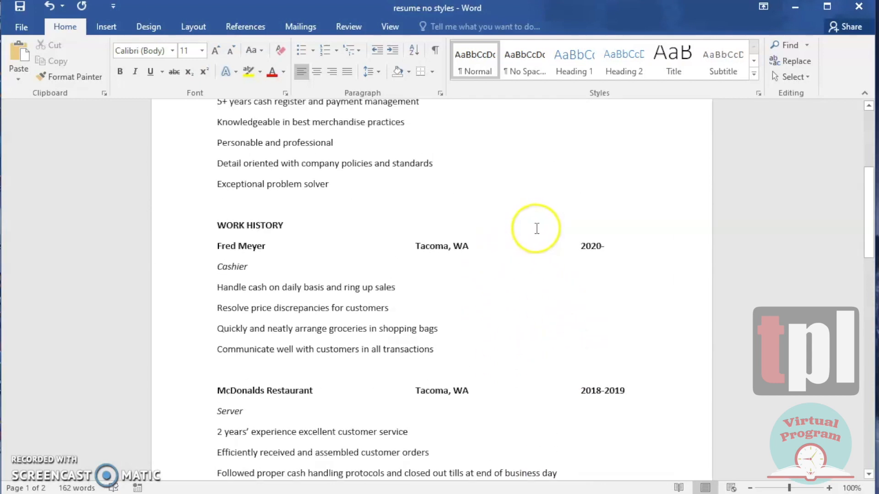
scroll(536, 229, up, 1)
scroll(537, 228, up, 1)
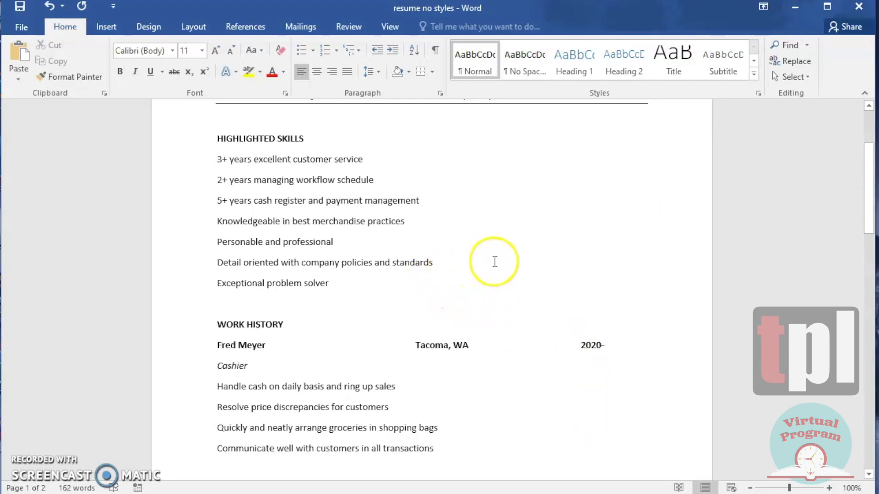
scroll(494, 261, up, 3)
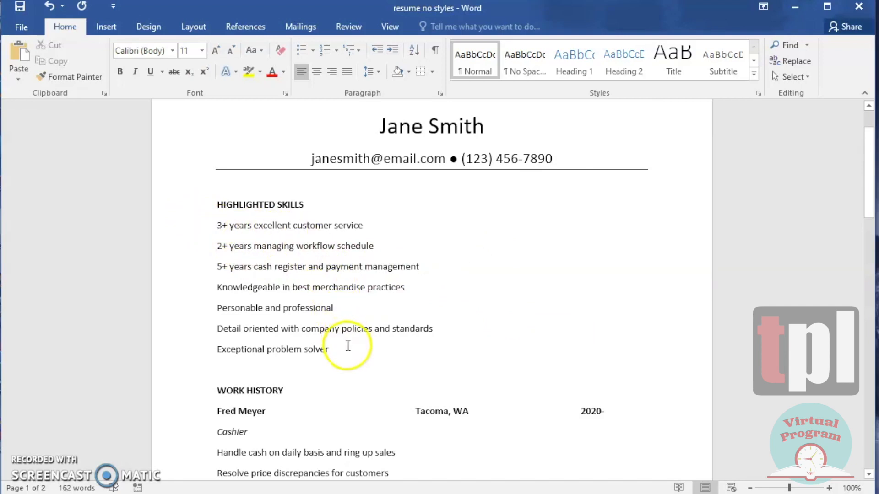
Step: Turn the seven lines under Highlighted Skills into a list with solid round bullets
scroll(363, 359, down, 3)
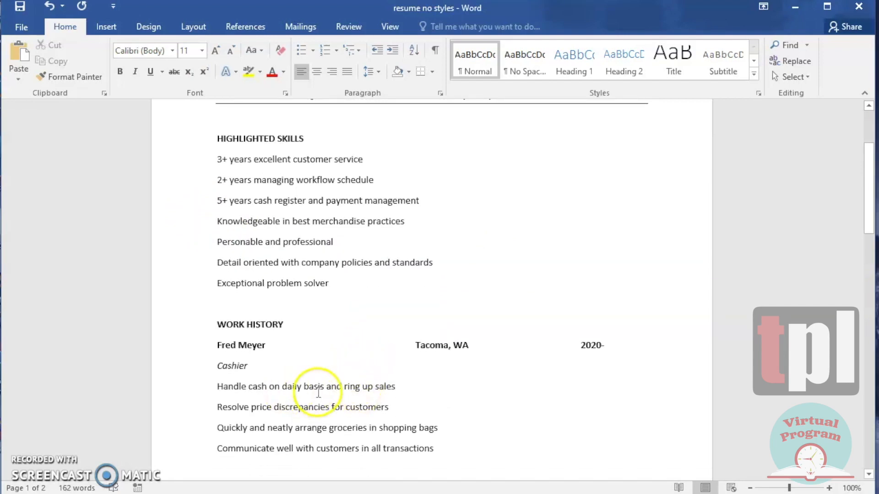
scroll(316, 231, up, 1)
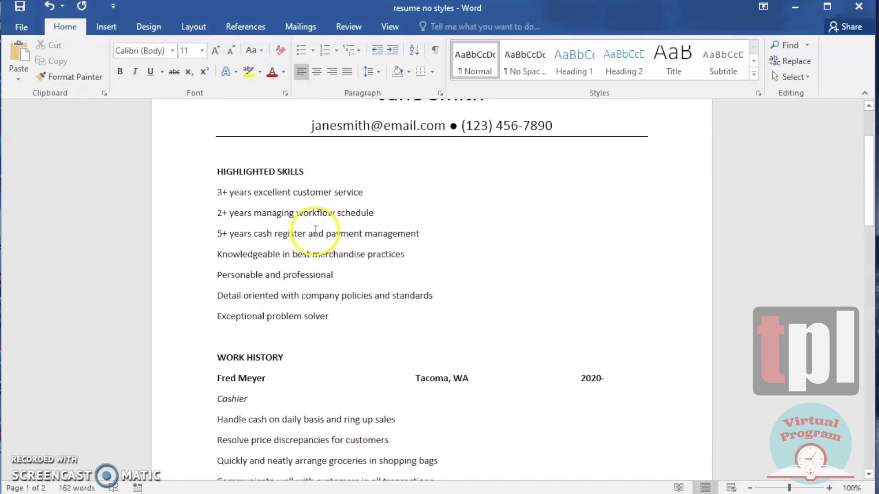
drag(217, 194, 329, 313)
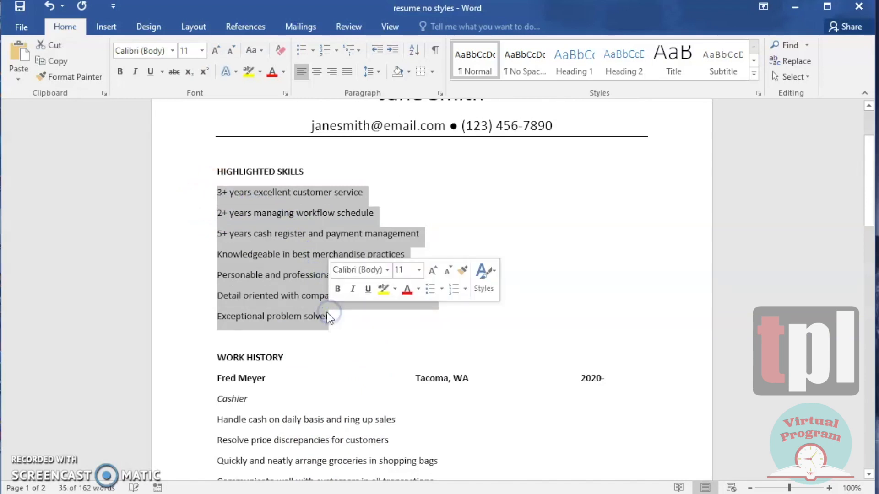
click(314, 51)
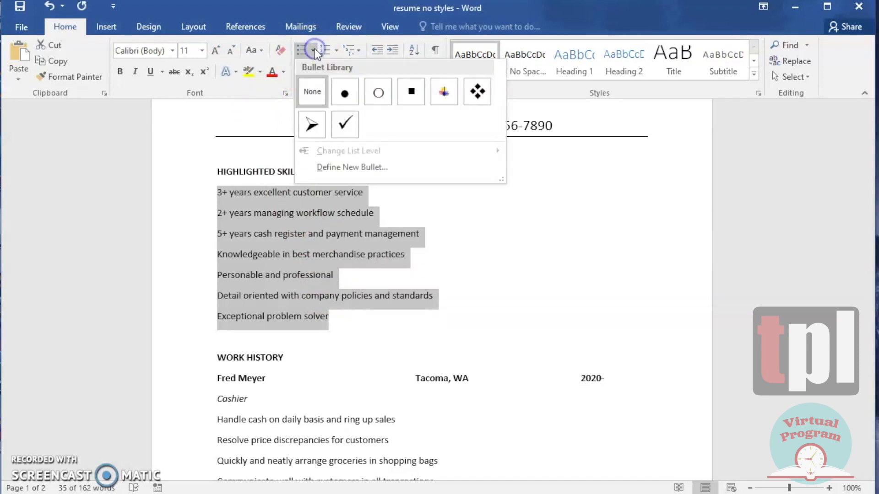
click(345, 95)
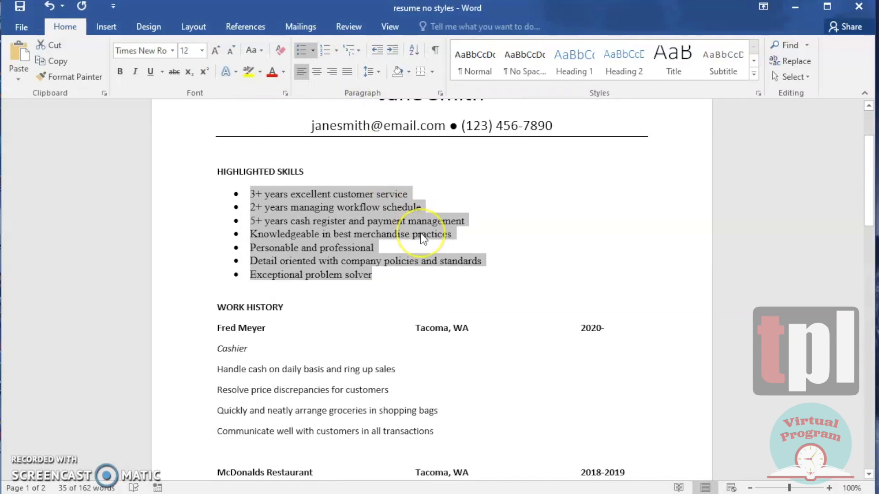
Step: Apply solid round bullets to the four duty lines under the Fred Meyer Cashier job
scroll(423, 235, down, 1)
scroll(422, 236, down, 1)
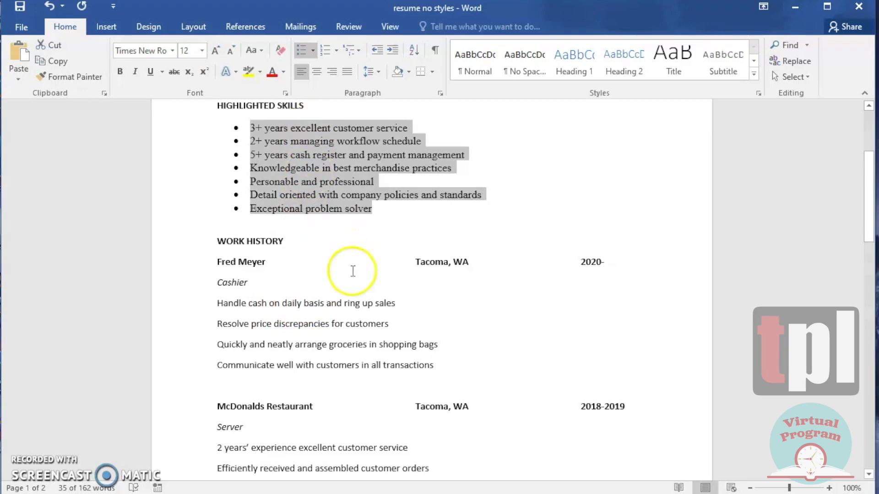
scroll(348, 293, down, 1)
drag(204, 273, 204, 331)
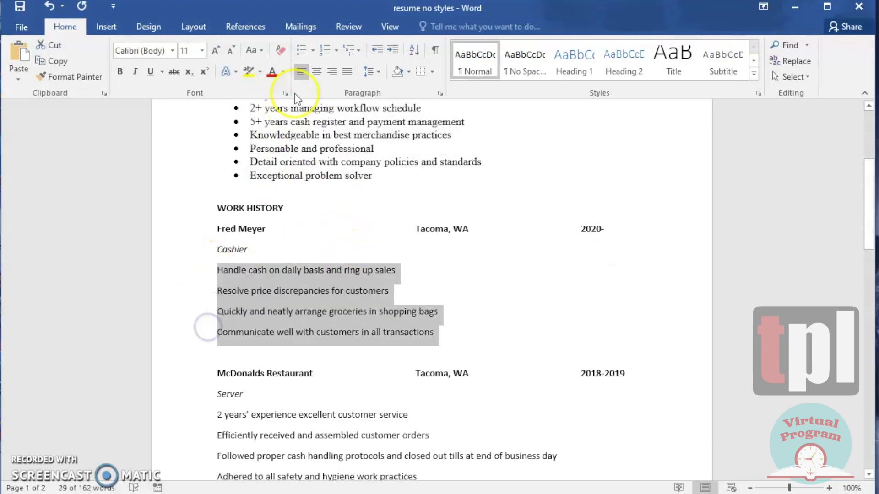
click(313, 50)
click(316, 89)
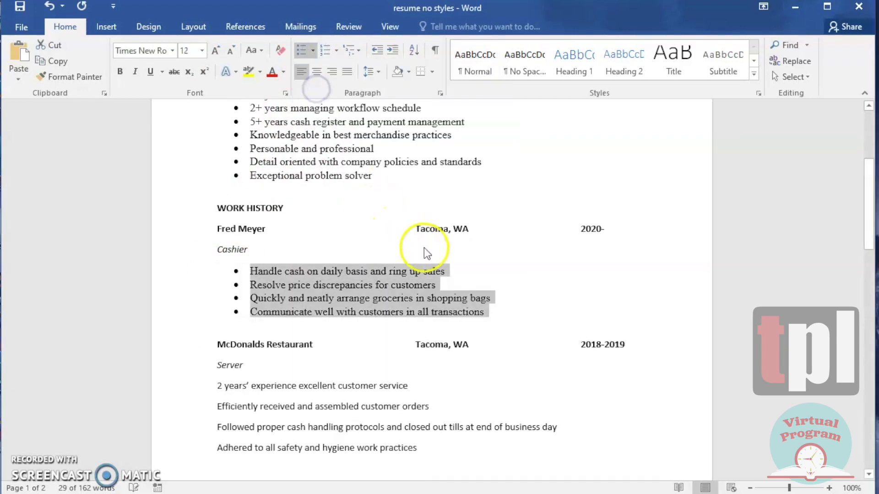
Step: Apply solid round bullets to the four duty lines under the McDonalds Restaurant Server job
scroll(426, 243, down, 4)
drag(213, 254, 428, 314)
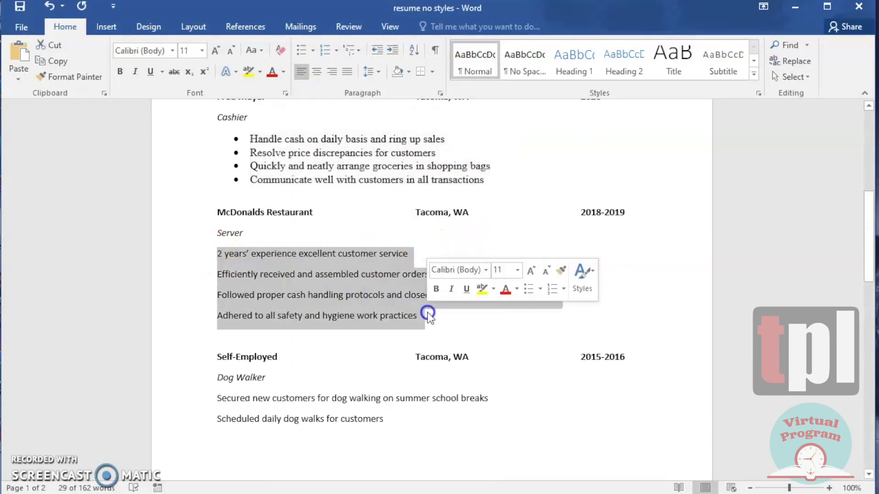
click(314, 54)
click(314, 87)
Step: Apply solid round bullets to the three duty lines under the Self-Employed Dog Walker job
scroll(458, 243, down, 4)
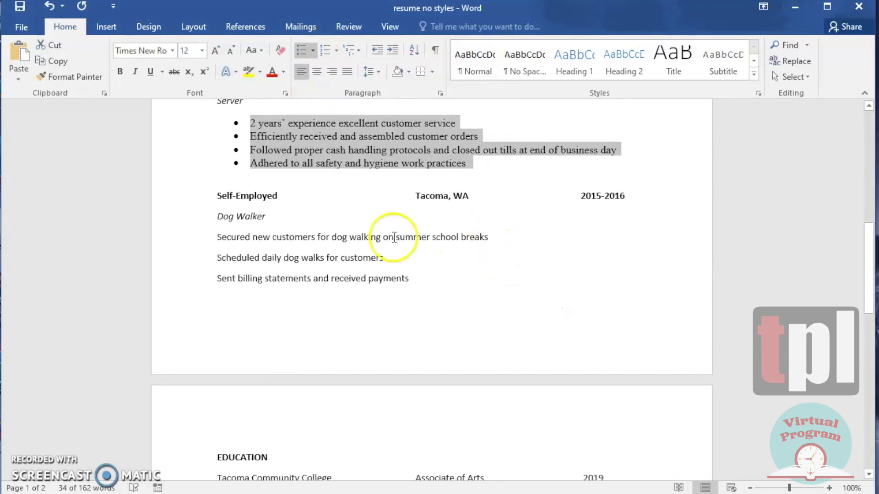
drag(216, 236, 429, 275)
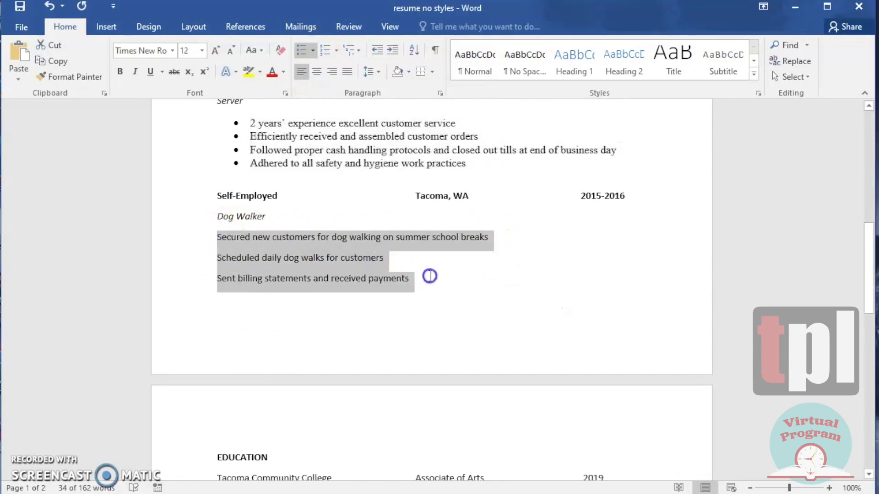
click(314, 50)
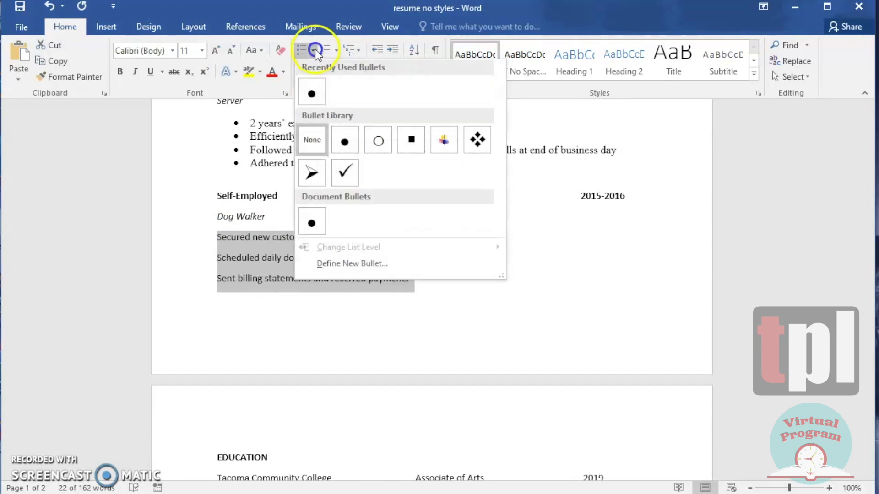
click(310, 89)
click(470, 205)
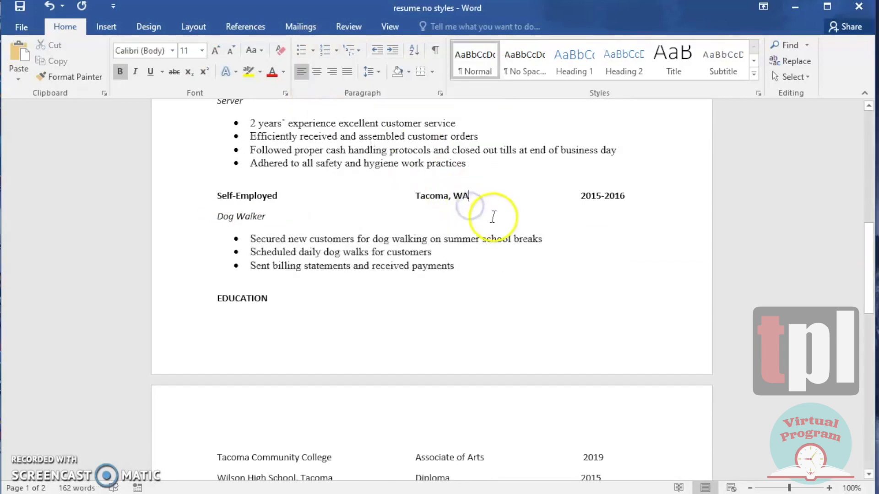
scroll(495, 217, up, 10)
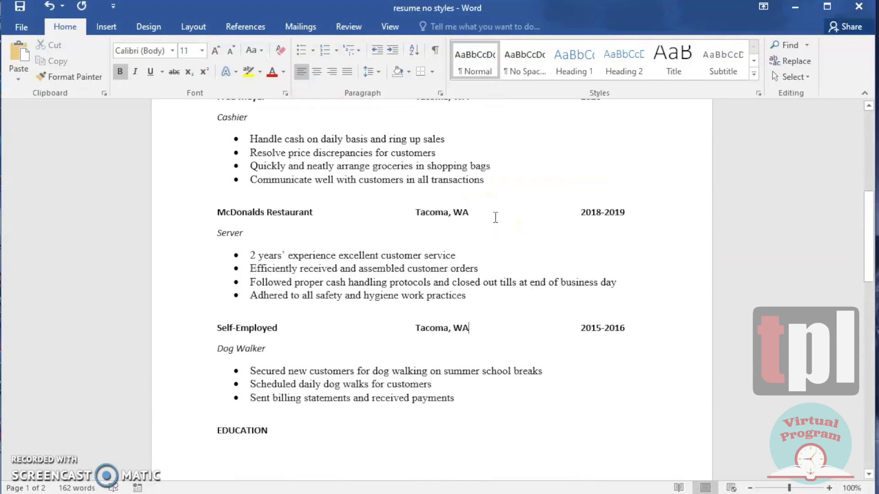
Step: Look through the whole resume from the header to the education entries to check its layout and page break
scroll(495, 217, up, 4)
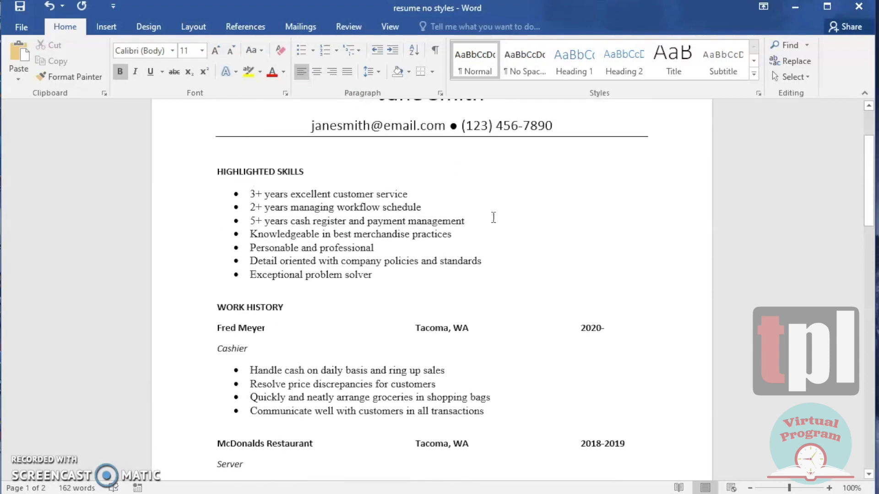
scroll(493, 217, down, 6)
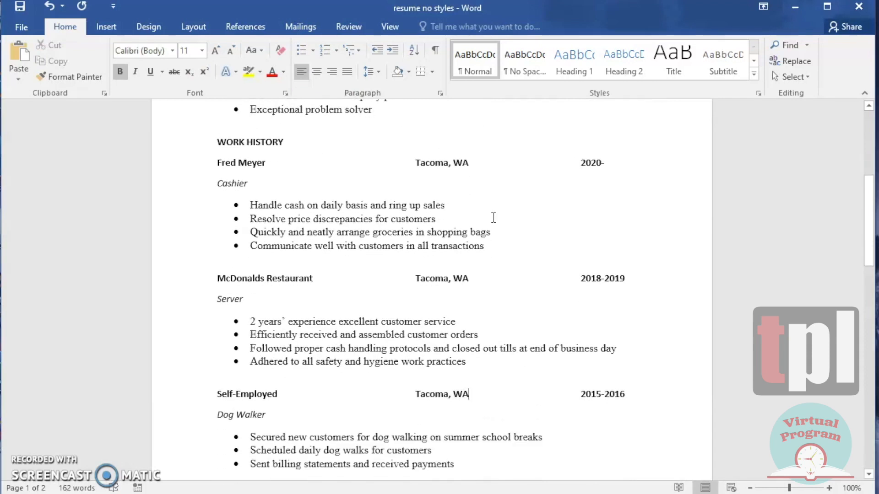
scroll(493, 217, down, 7)
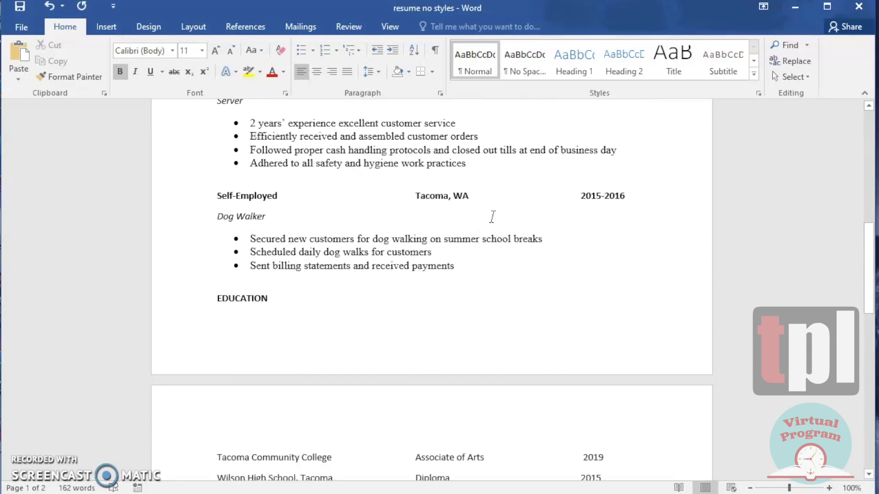
scroll(492, 217, down, 4)
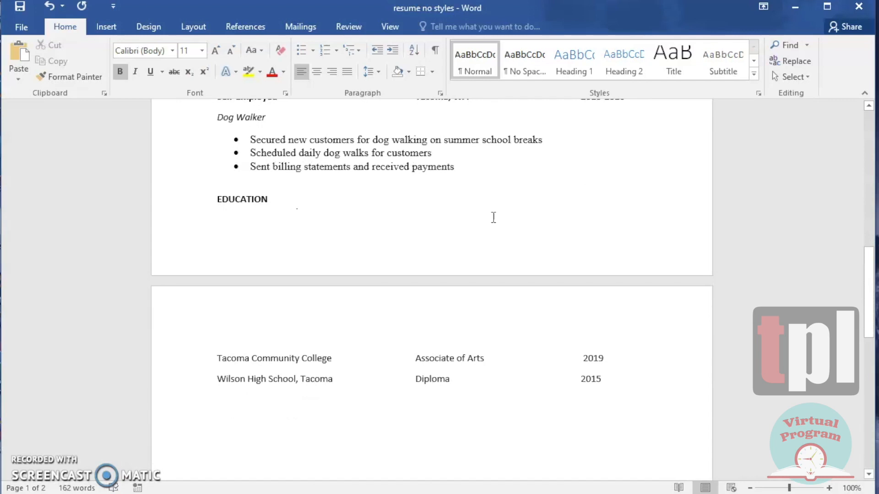
scroll(493, 216, down, 2)
click(399, 235)
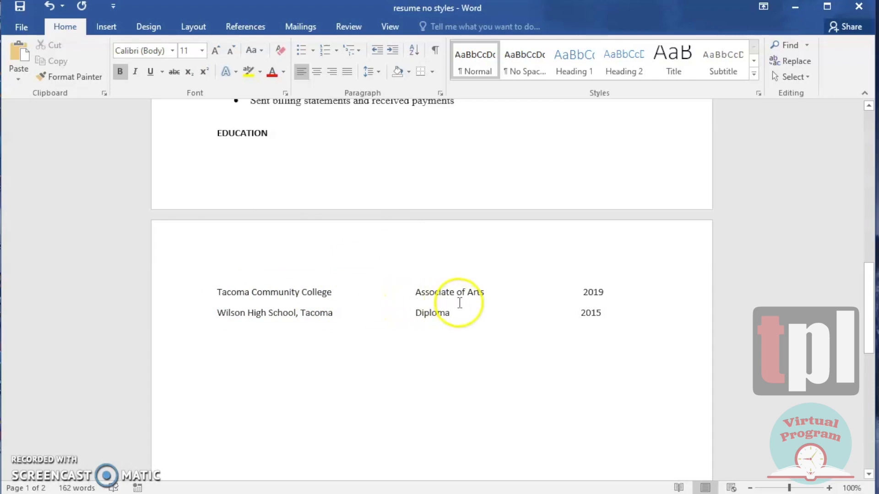
scroll(461, 303, up, 10)
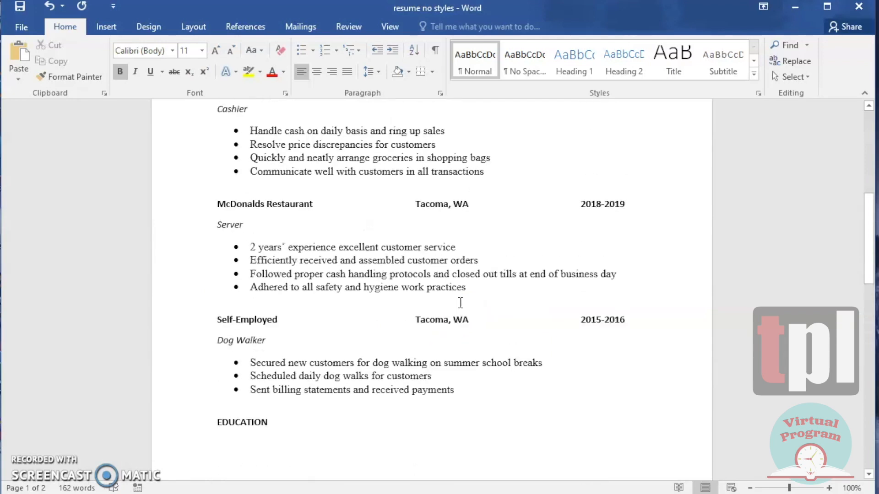
scroll(458, 302, up, 5)
scroll(458, 301, up, 5)
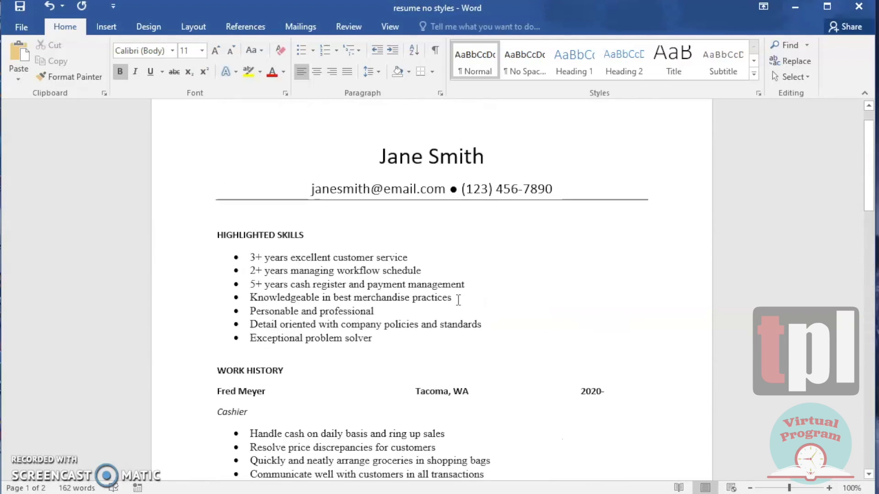
Step: Show the formatting marks and examine the paragraph marks and blank lines between the resume sections
click(435, 54)
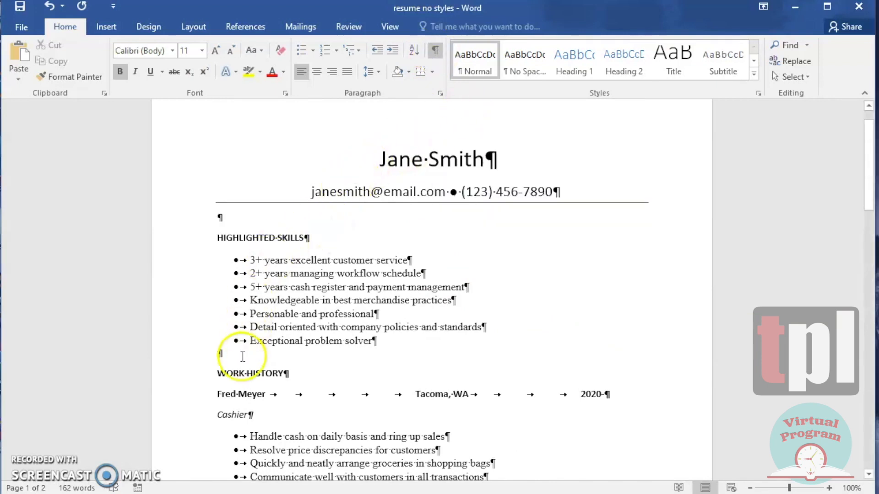
scroll(256, 359, down, 5)
scroll(259, 360, down, 8)
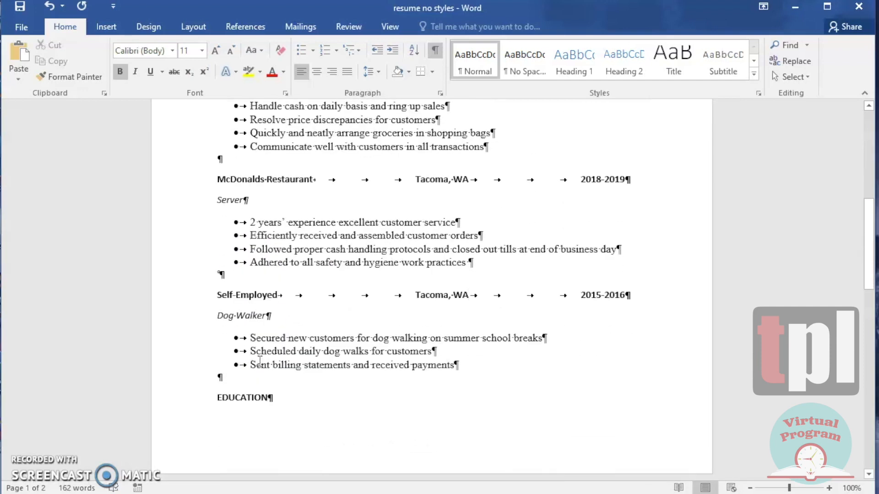
scroll(260, 362, down, 2)
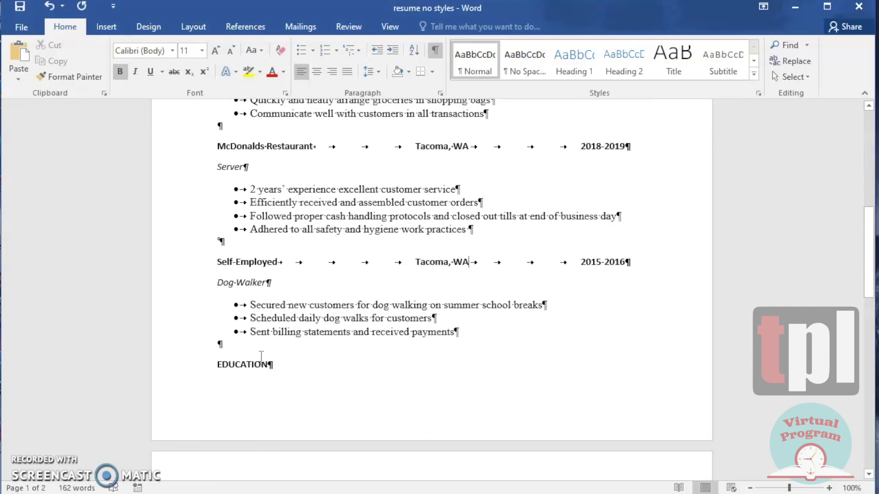
scroll(261, 356, up, 15)
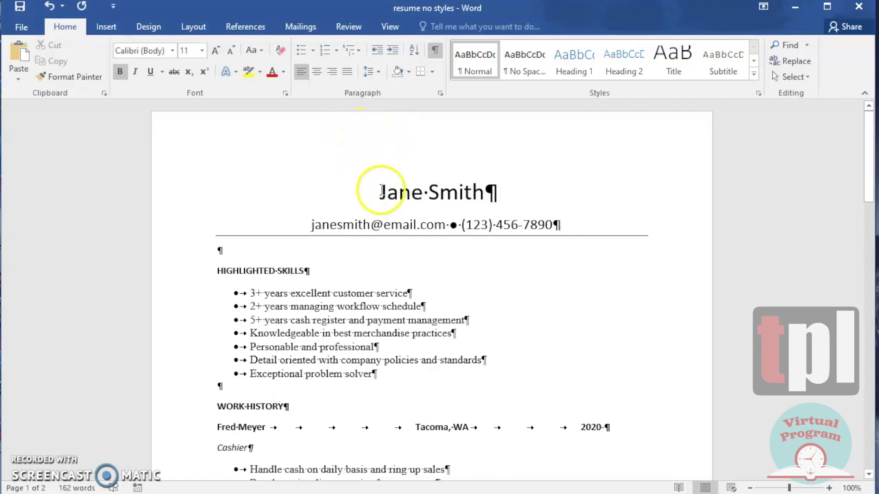
Step: Set custom top and bottom page margins of 0.7" for the whole document
click(191, 29)
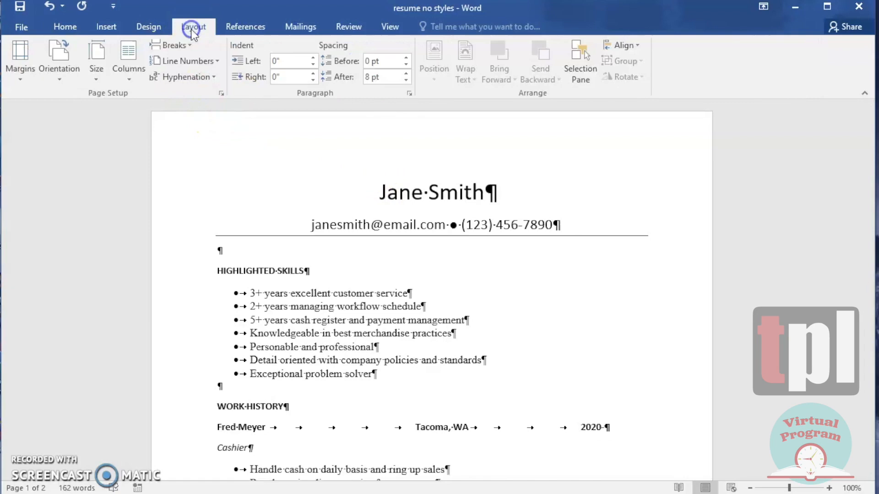
click(23, 77)
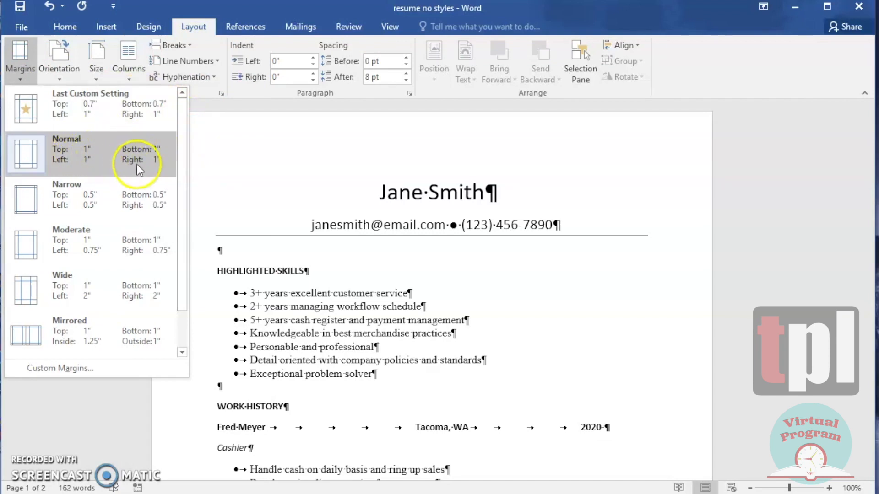
click(89, 369)
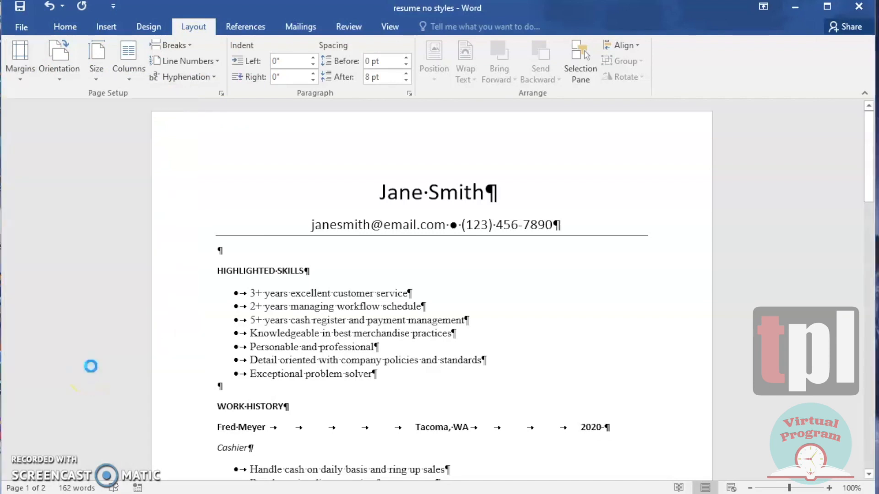
click(413, 118)
click(414, 118)
click(413, 117)
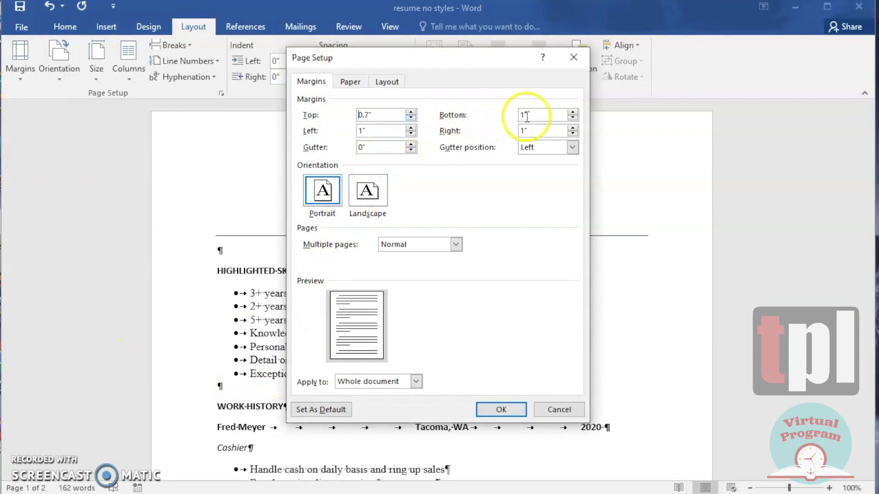
click(573, 118)
click(572, 118)
click(572, 119)
click(501, 409)
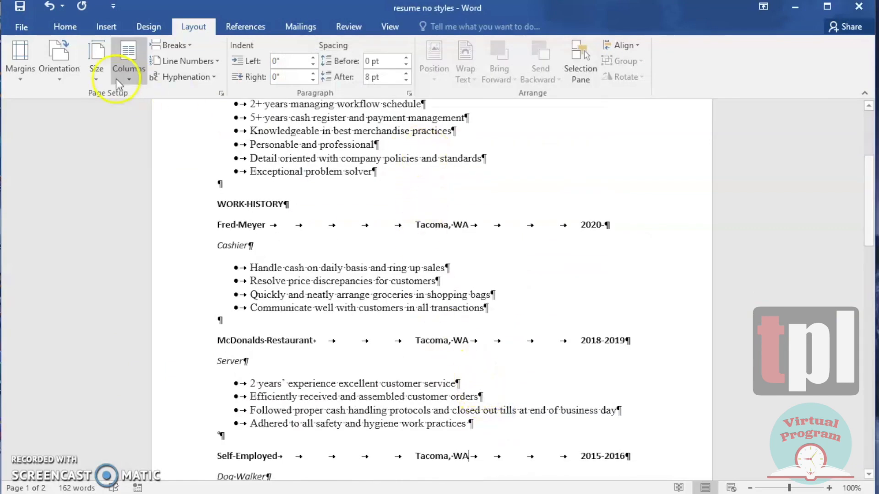
Step: Hide the formatting marks and delete the empty paragraph on the second page so the resume ends after the education entries
click(72, 27)
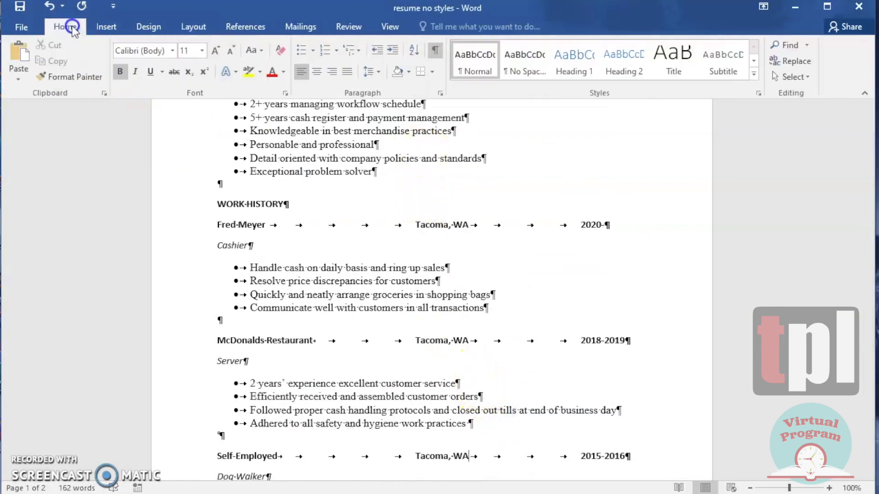
click(436, 52)
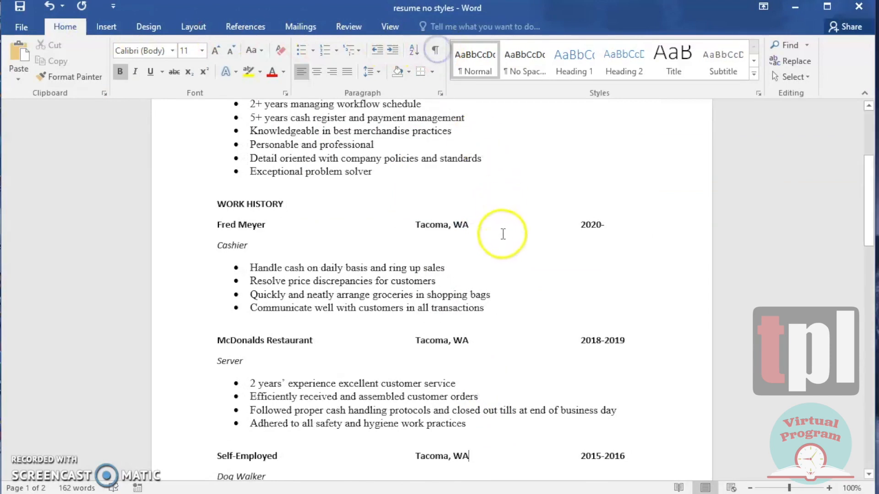
scroll(502, 234, down, 3)
scroll(502, 237, down, 5)
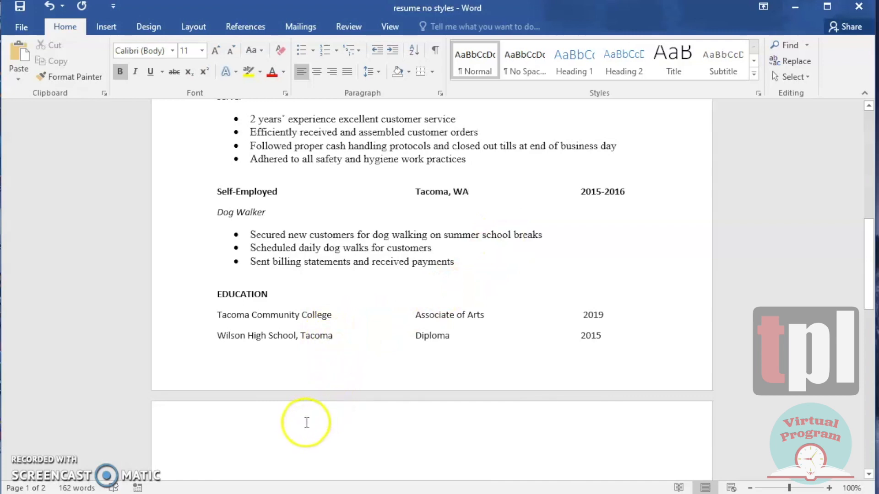
scroll(333, 431, down, 1)
scroll(332, 431, down, 2)
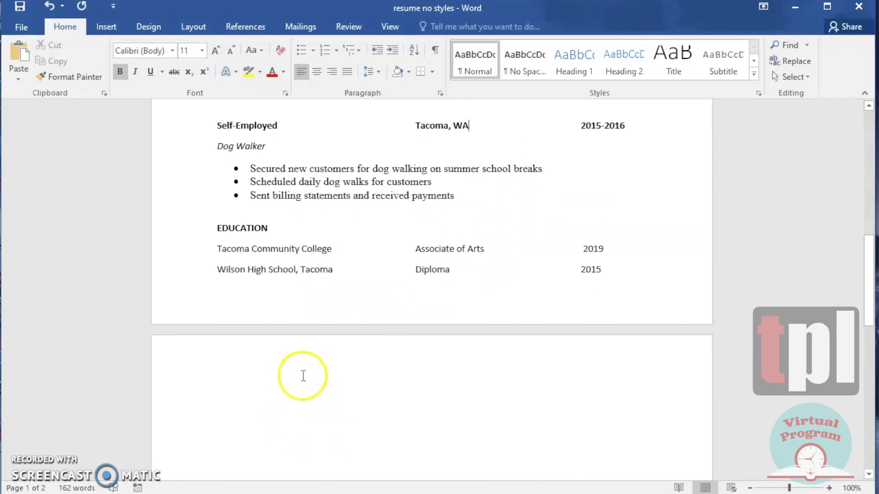
click(212, 375)
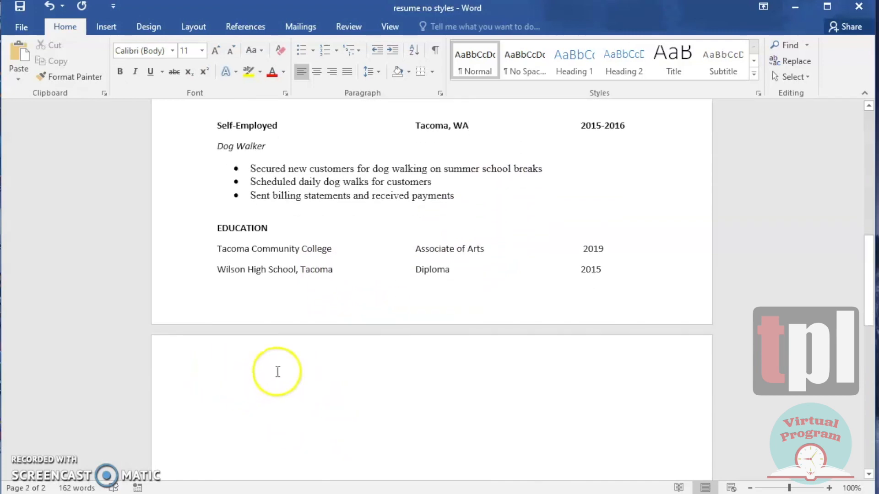
key(BackSpace)
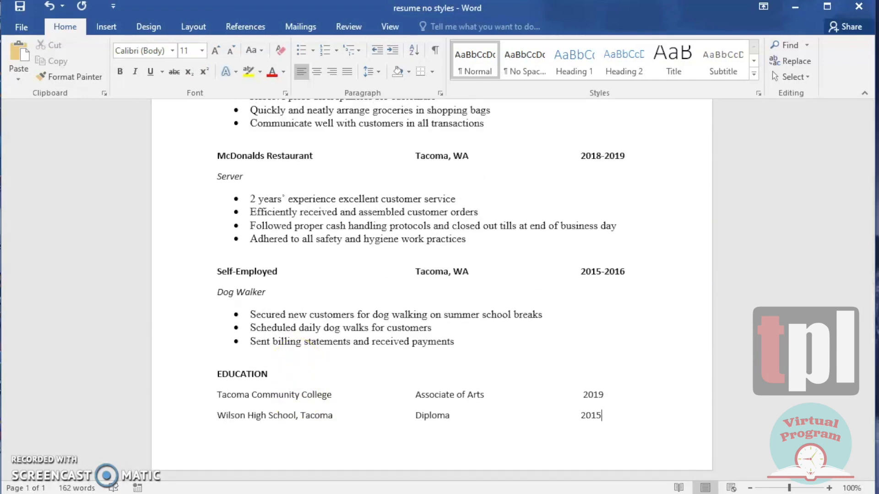
Step: Zoom out to 60% and review the layout of the finished one-page resume
scroll(355, 386, up, 3)
scroll(356, 386, up, 1)
scroll(355, 386, up, 4)
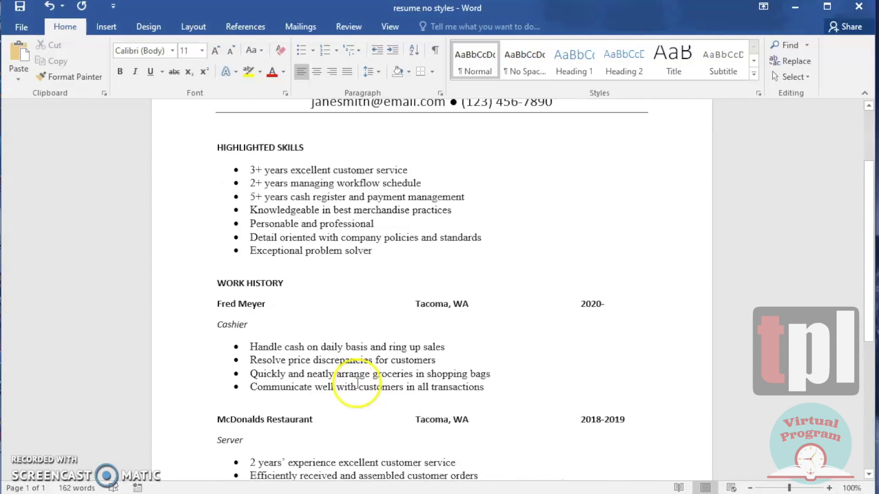
click(750, 488)
click(750, 488)
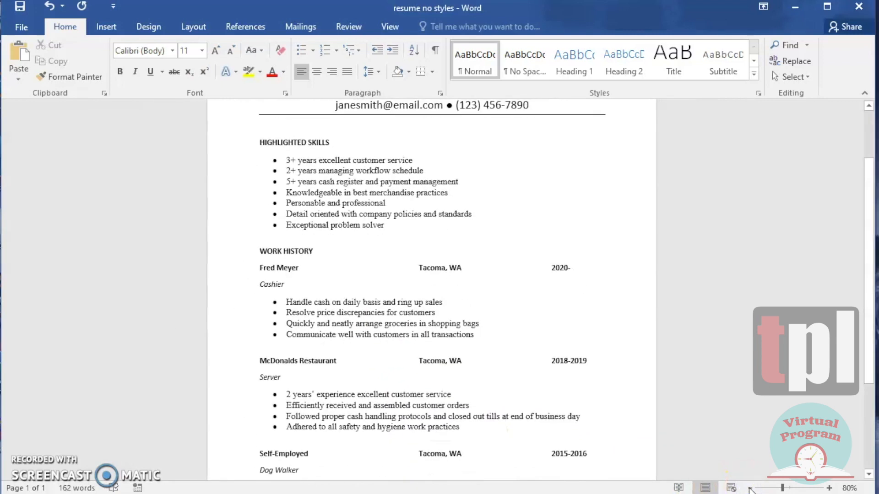
click(750, 488)
click(750, 488)
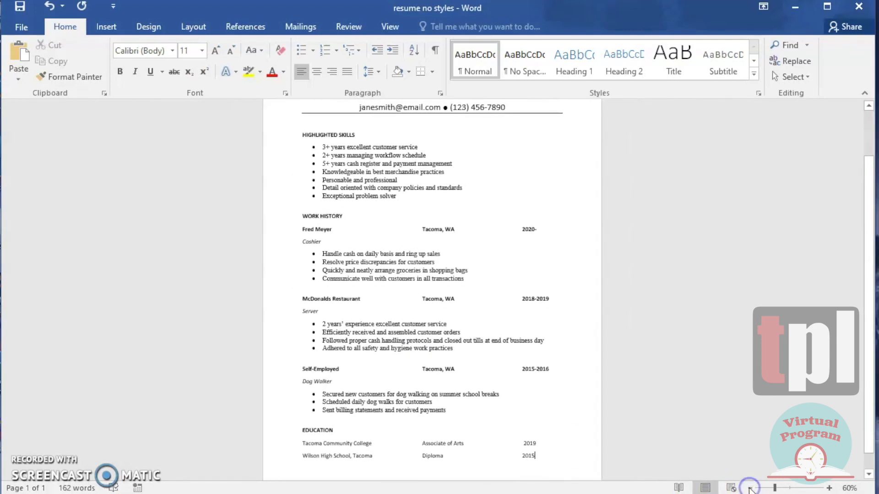
scroll(691, 419, up, 2)
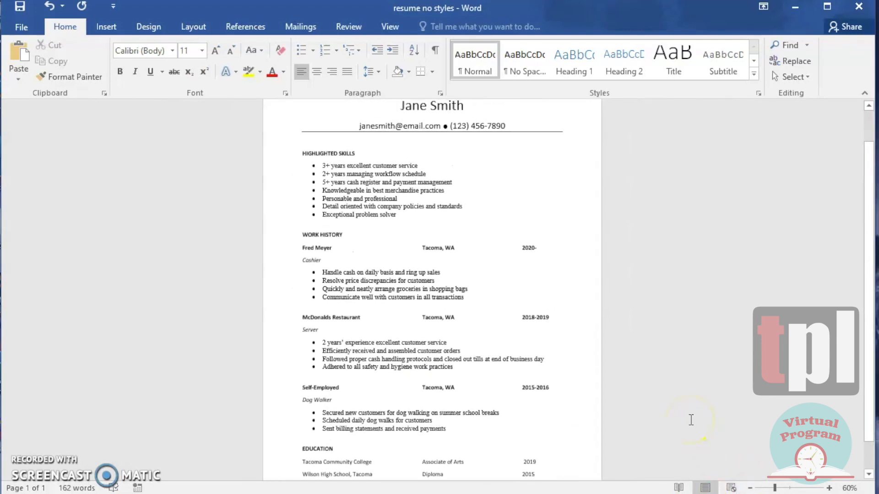
scroll(691, 420, down, 2)
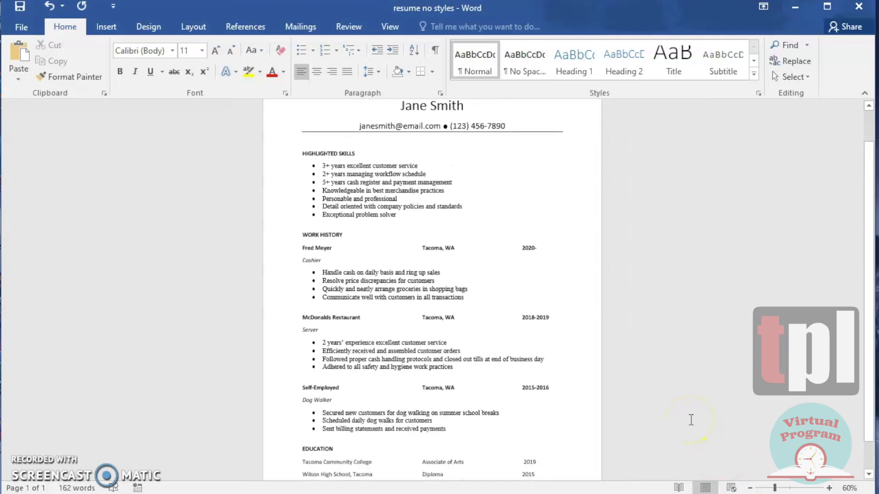